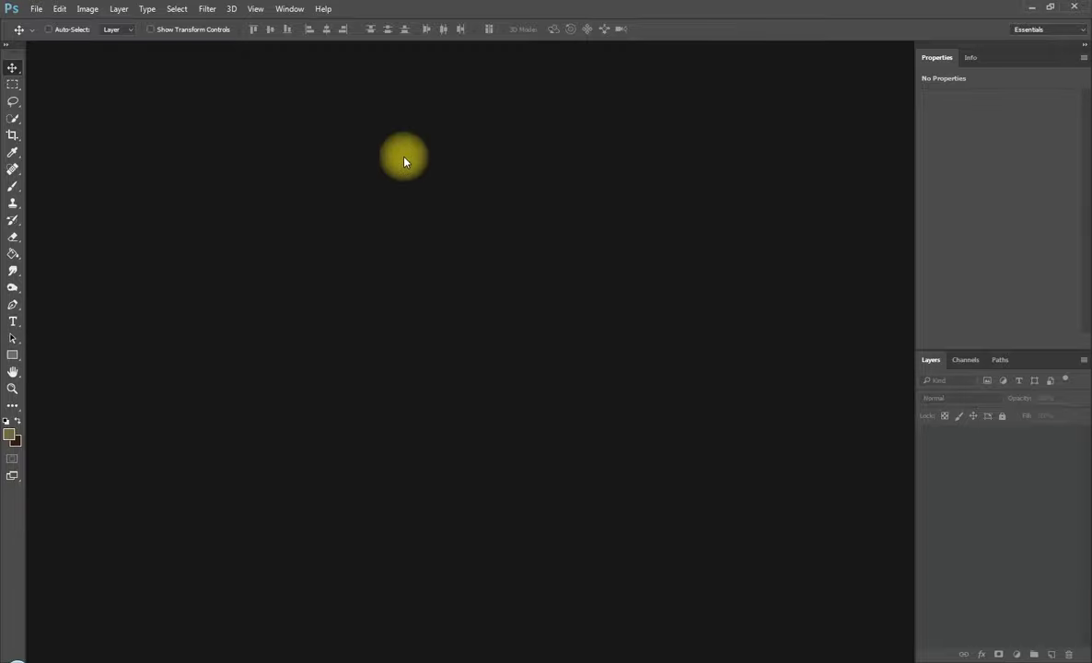
Load the Renaissance.atn action set into the Actions panel
left_click(289, 8)
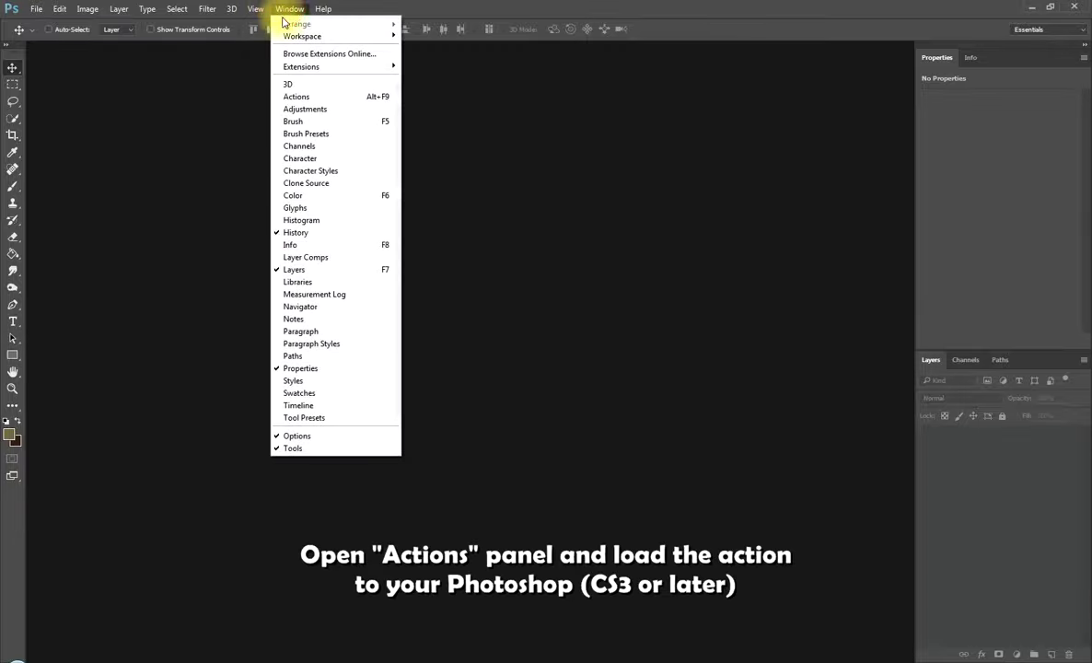
left_click(295, 98)
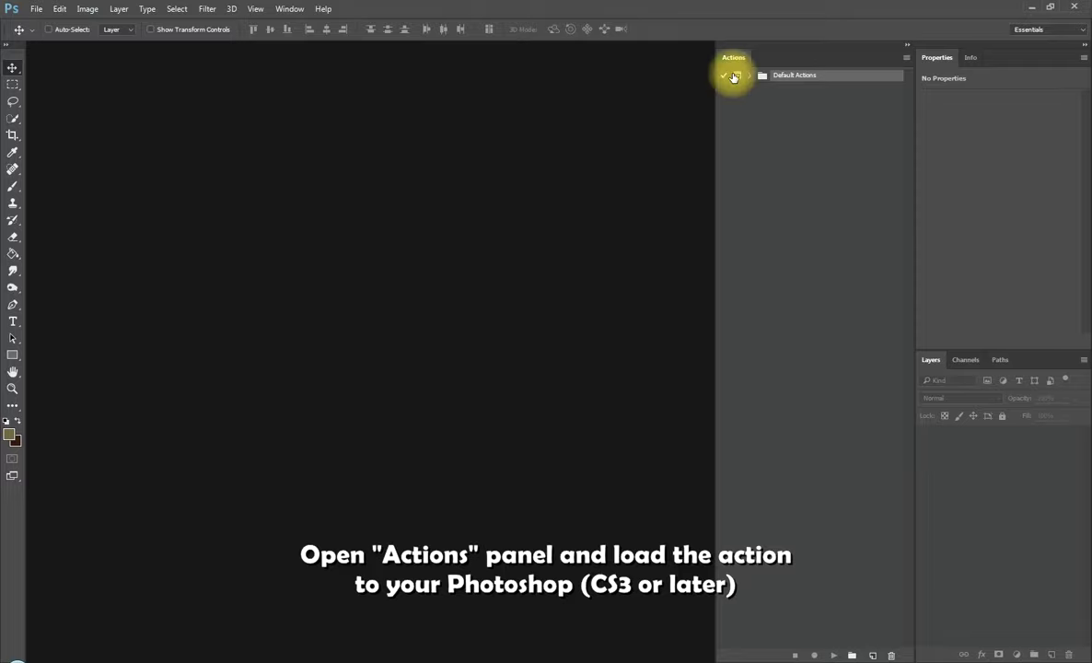
left_click(907, 57)
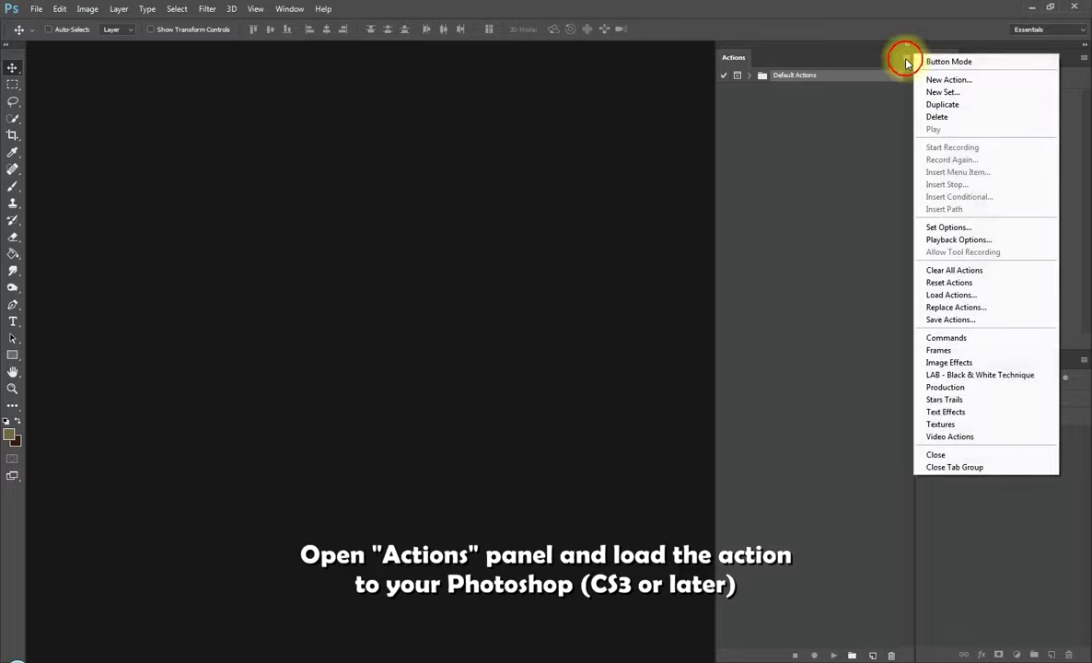
left_click(948, 296)
left_click(87, 103)
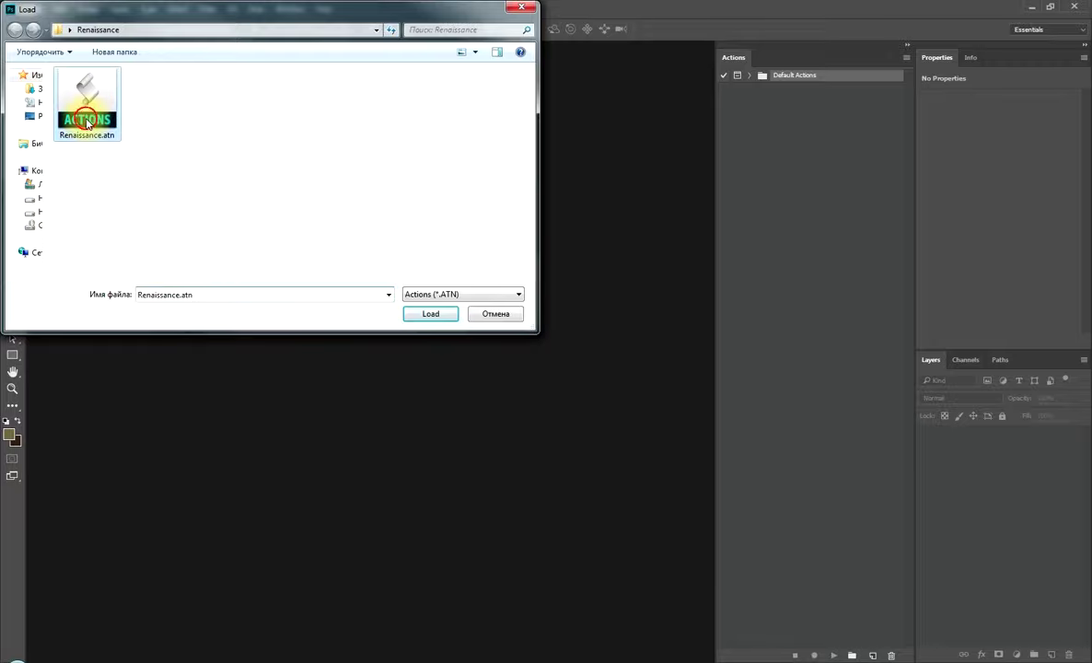
left_click(437, 313)
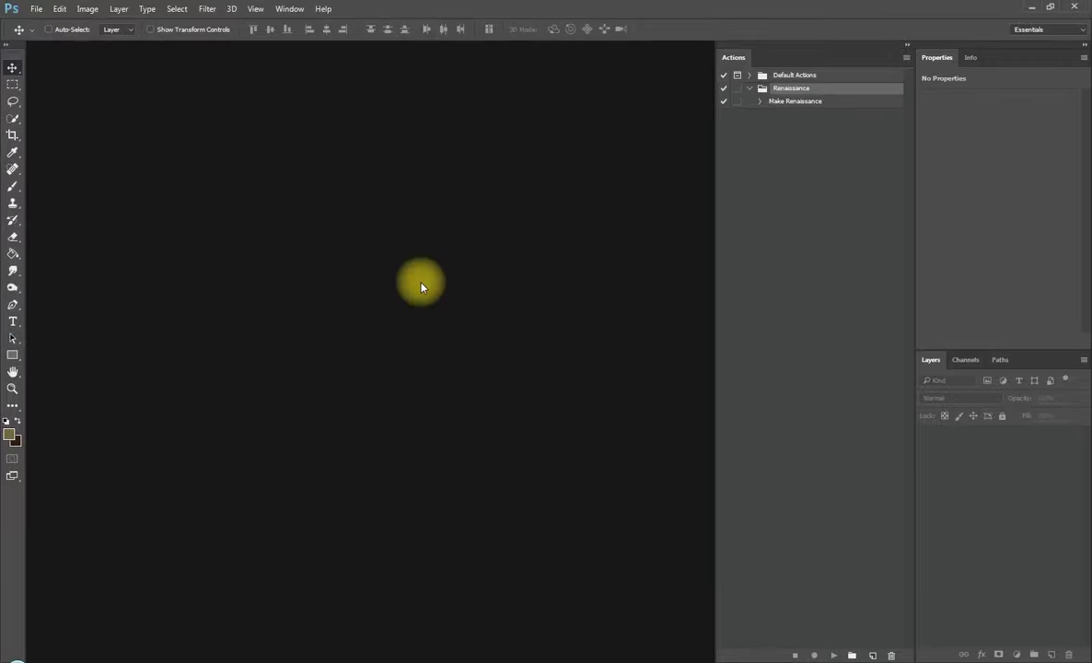
Load the Renaissance Brushes.abr brush presets through the Preset Manager
left_click(59, 9)
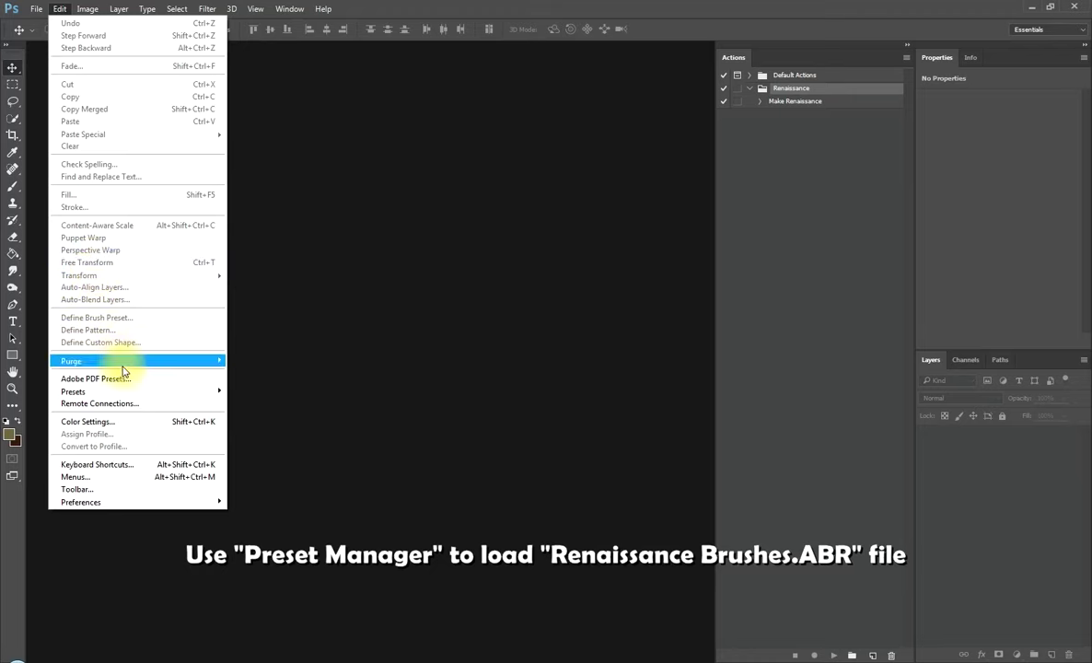
left_click(279, 392)
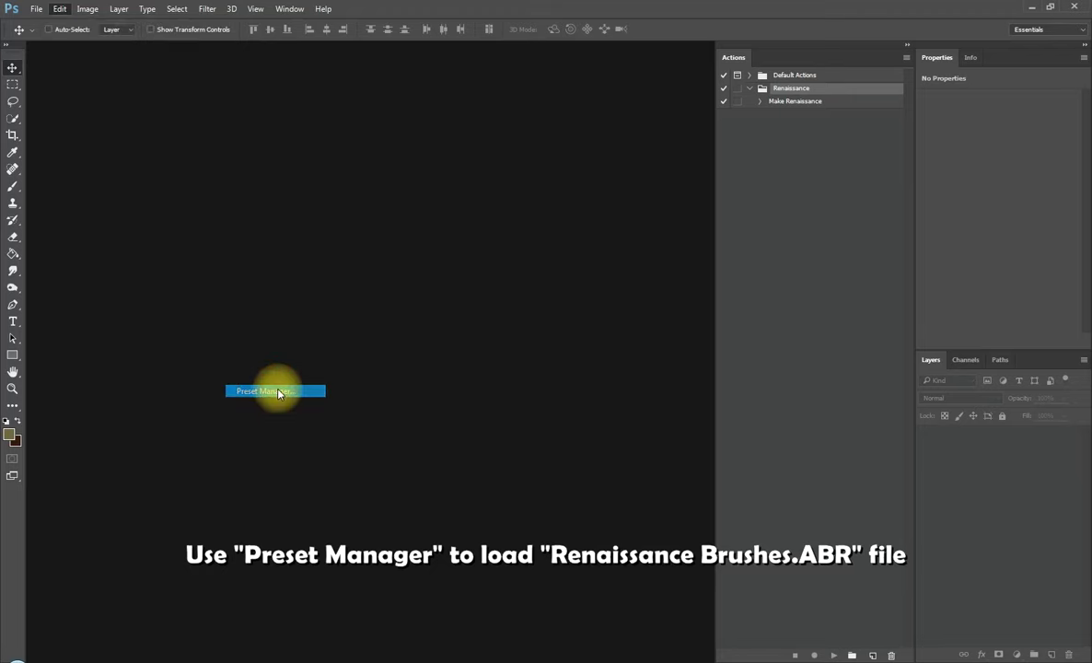
left_click(725, 194)
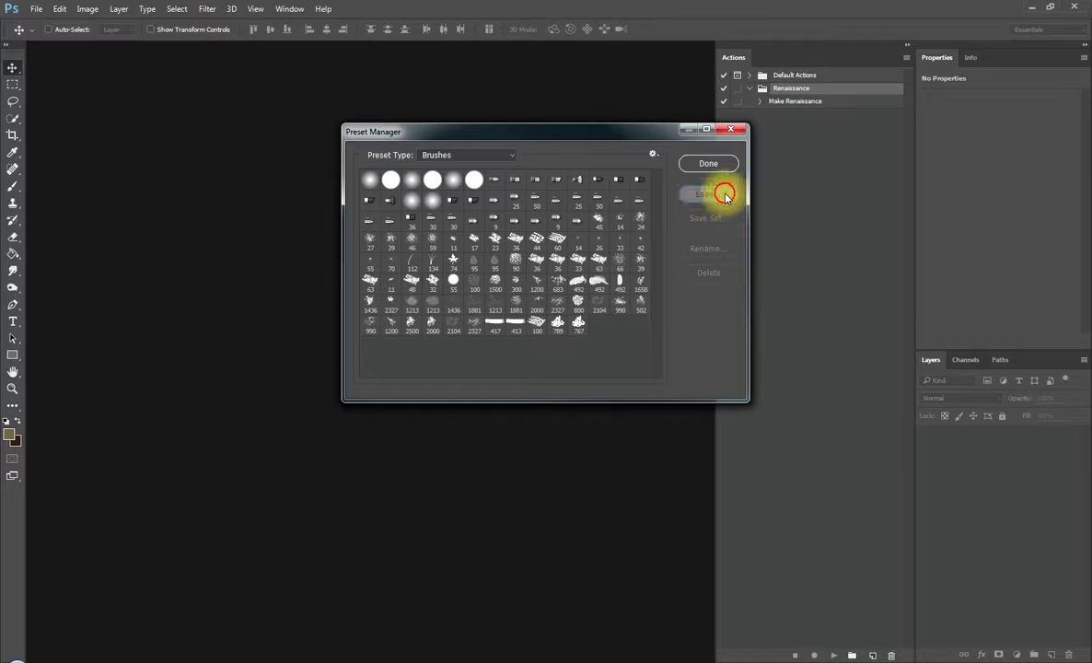
left_click(433, 246)
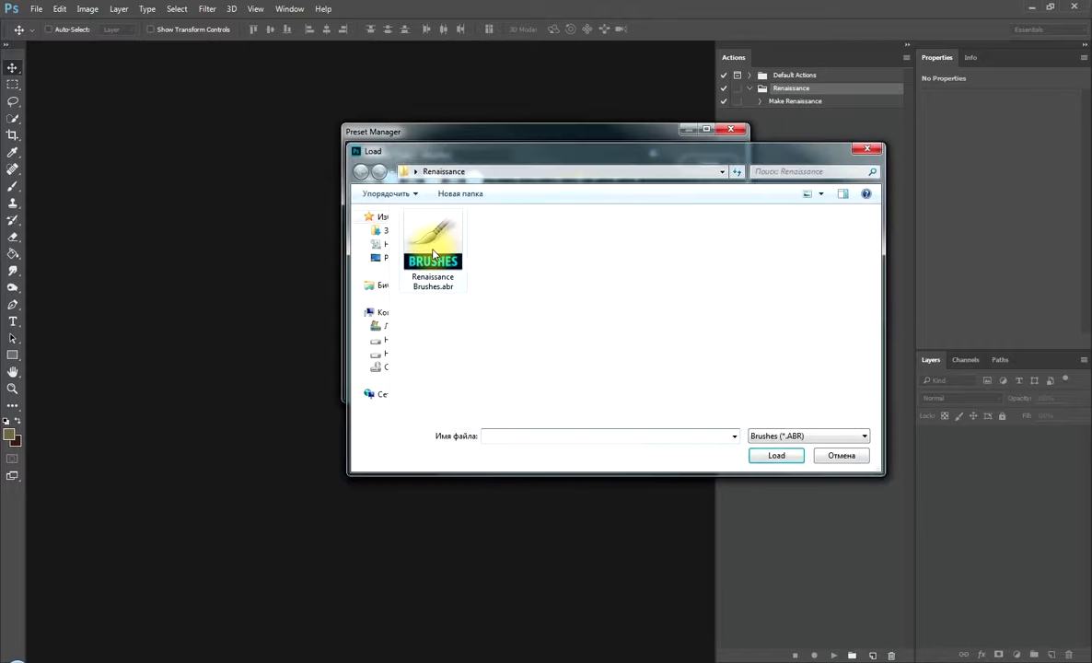
left_click(792, 456)
left_click(710, 169)
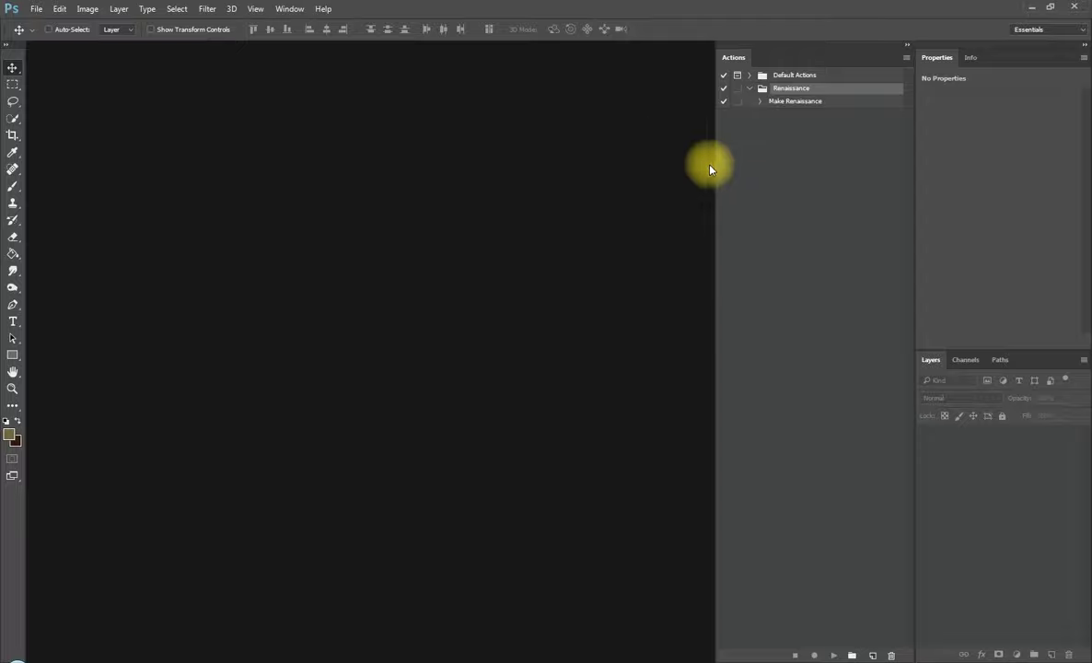
left_click(36, 9)
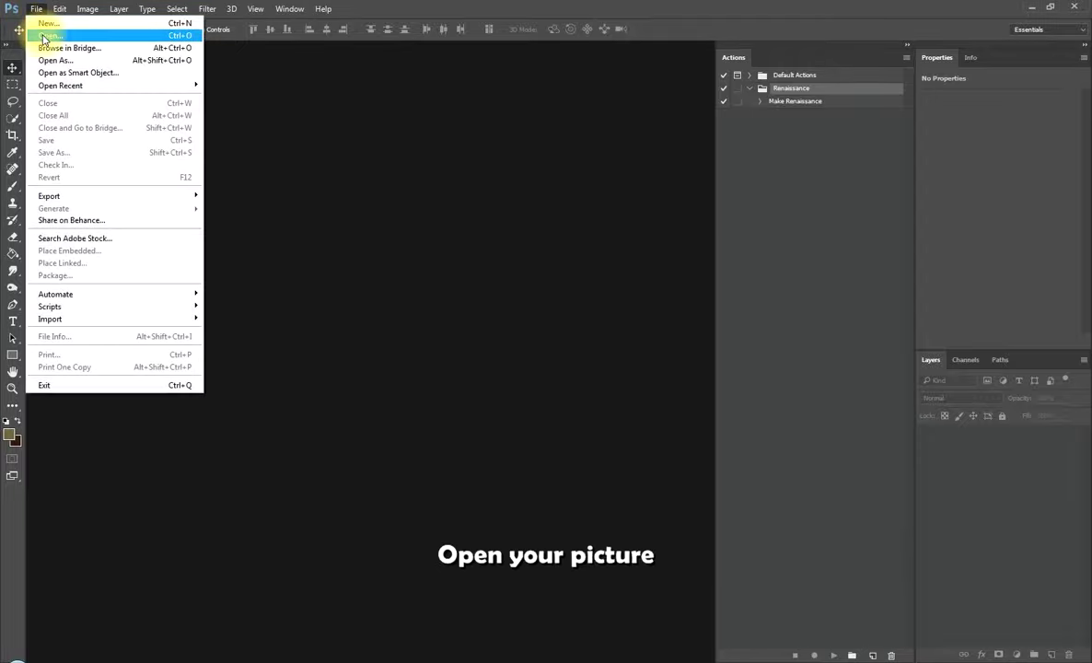
Open the girl.png portrait
left_click(41, 33)
left_click(93, 109)
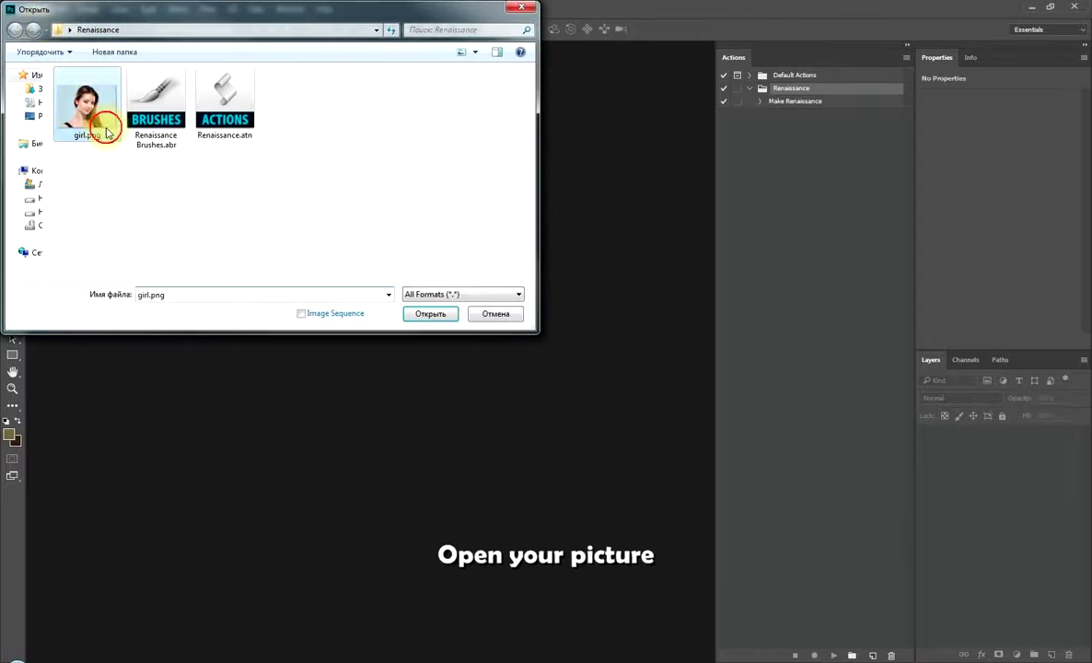
left_click(445, 320)
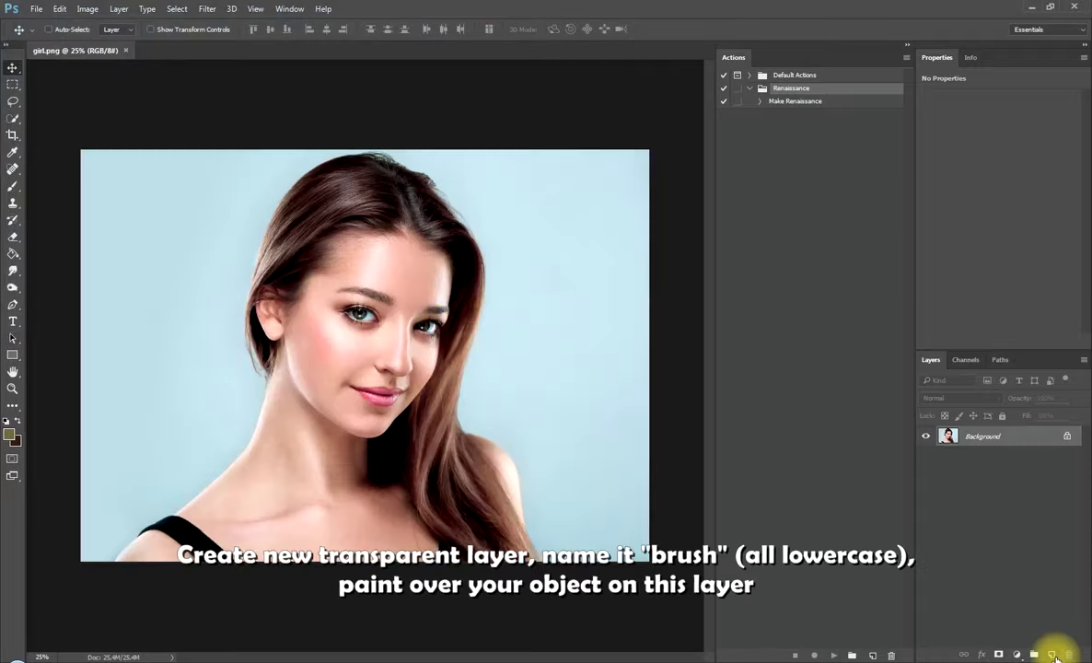
Add a new transparent layer above the background and name it 'brush'
left_click(1050, 654)
double_click(977, 435)
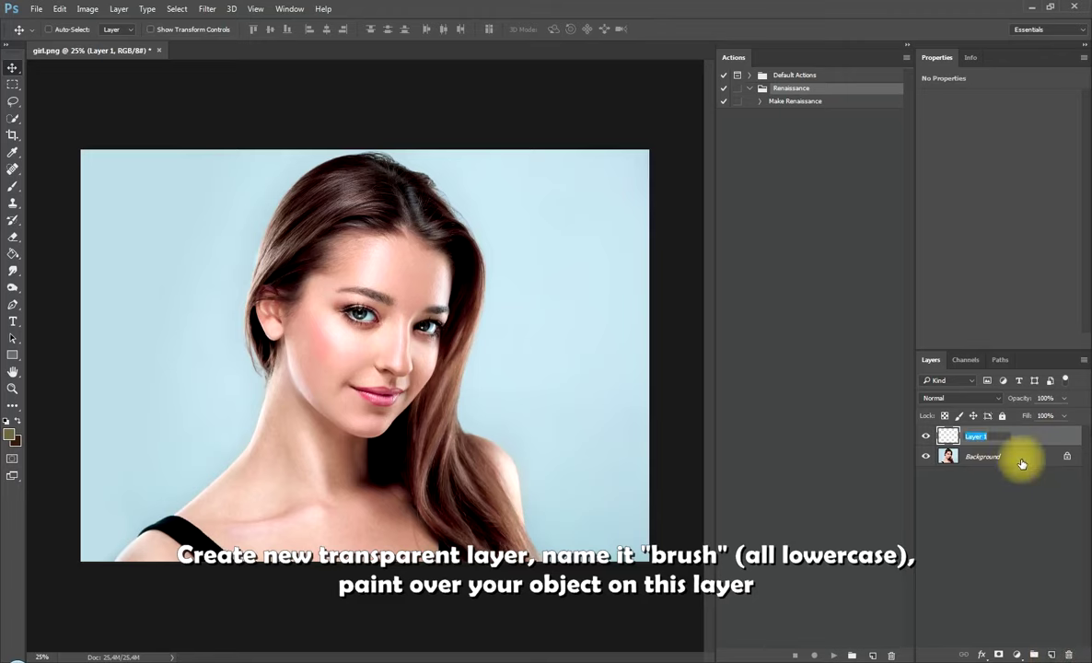
type("brush")
key("Return")
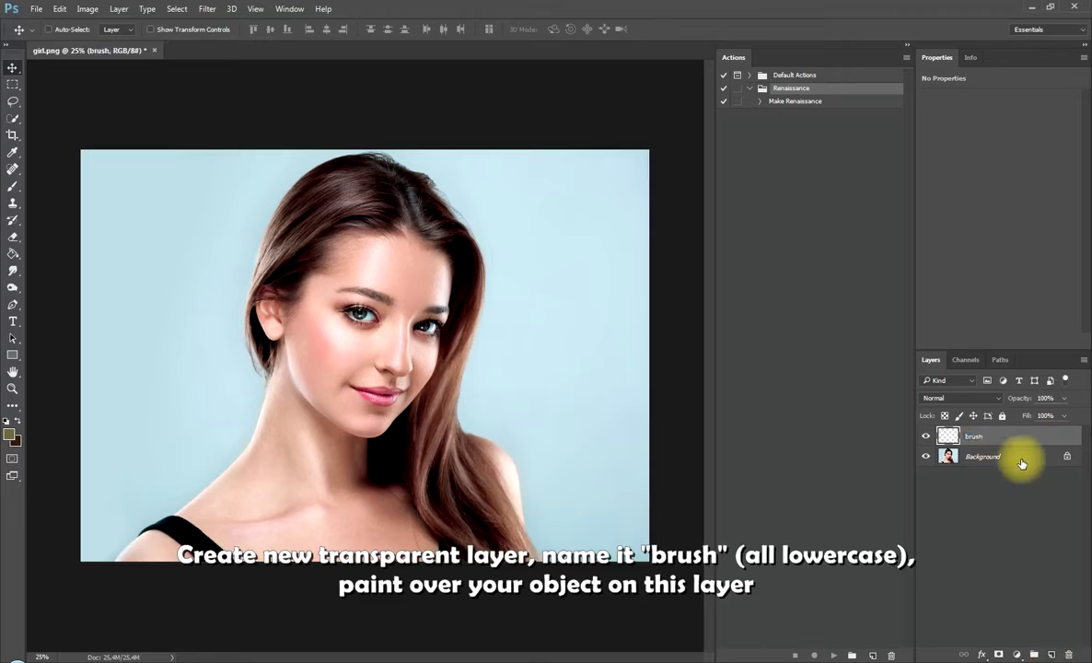
Set up a soft round brush at size 200 with a red foreground colour
left_click(12, 186)
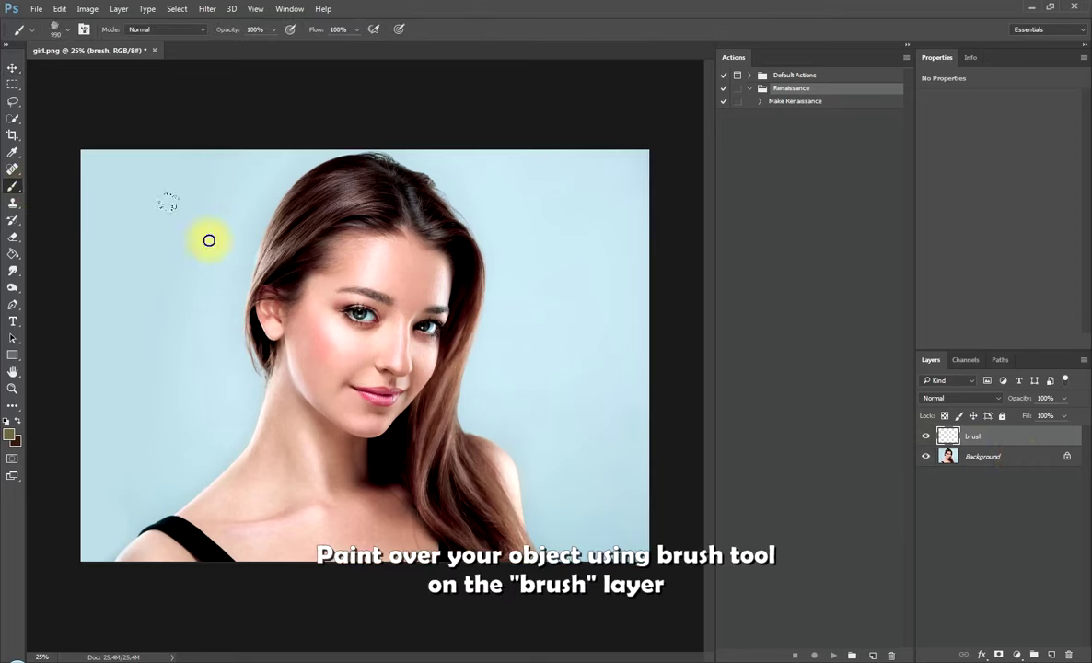
right_click(212, 241)
left_click(246, 325)
left_click(930, 405)
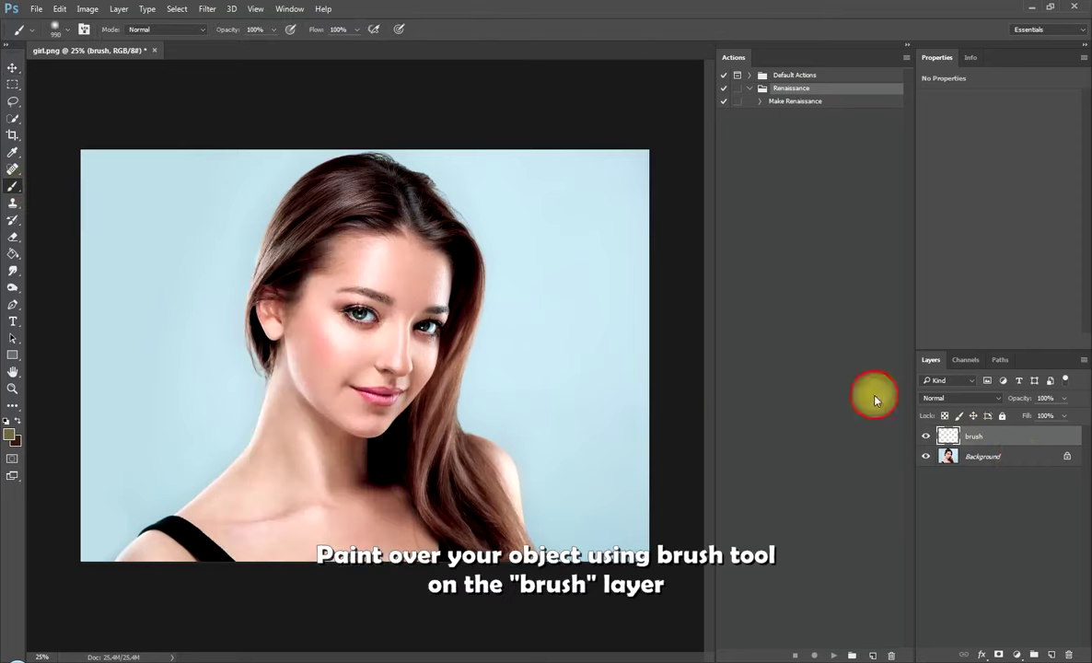
key("bracketleft")
key("bracketleft")
key("bracketleft")
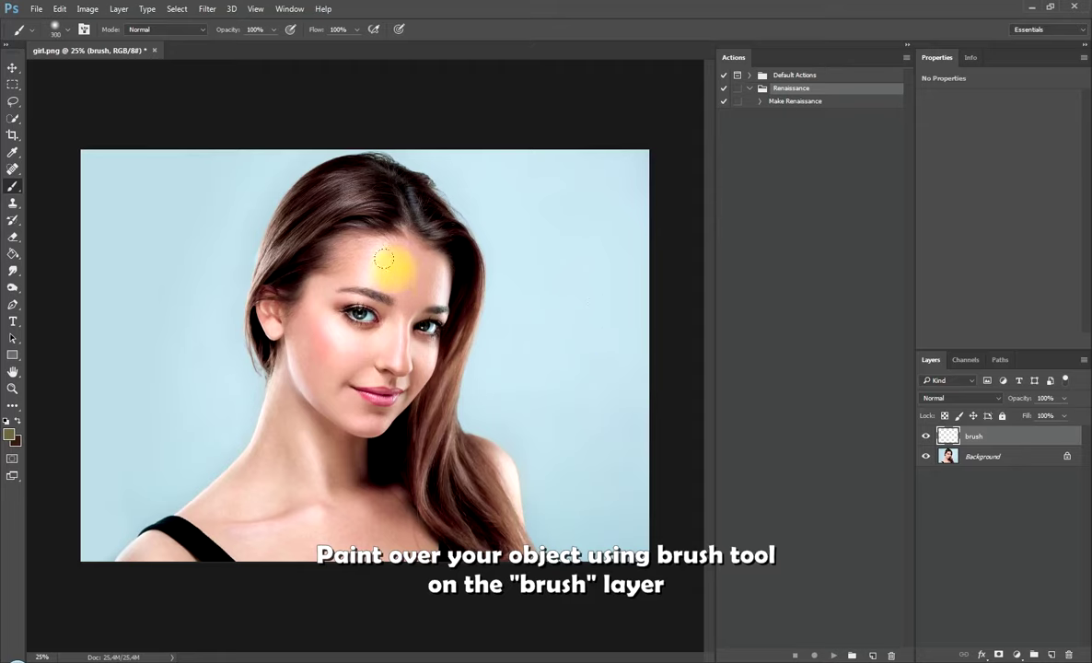
left_click(9, 433)
key("bracketleft")
Paint red strokes over the girl's hair and face
mouse_move(409, 177)
left_mouse_down()
mouse_move(286, 419)
mouse_move(212, 507)
left_mouse_up()
mouse_move(378, 239)
left_mouse_down()
mouse_move(472, 475)
mouse_move(500, 493)
mouse_move(383, 453)
left_mouse_up()
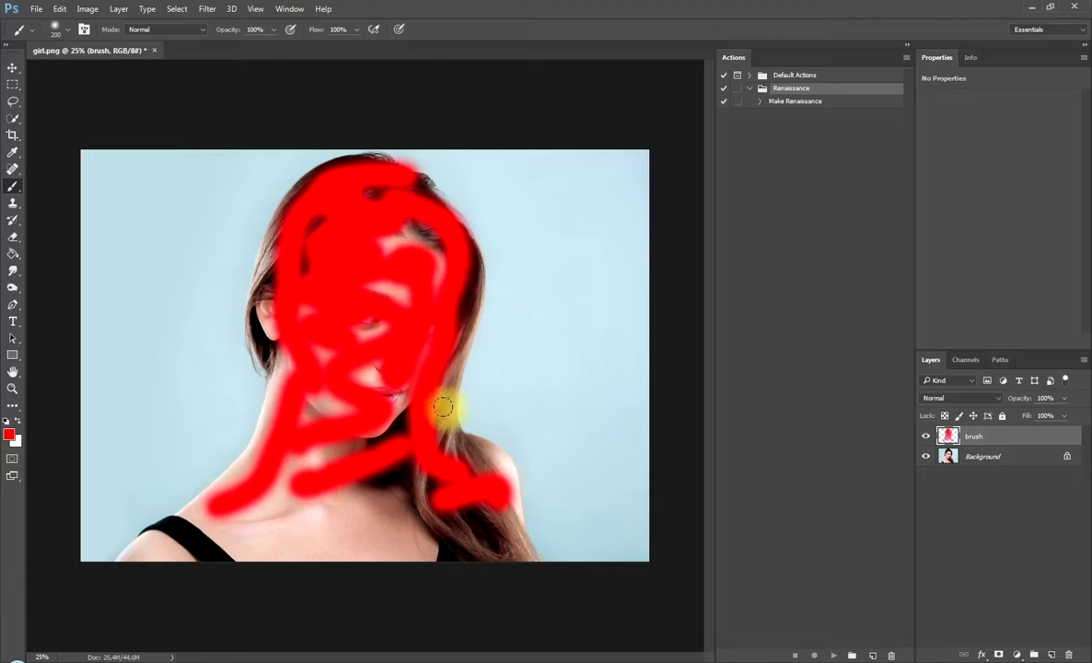
mouse_move(445, 407)
left_mouse_down()
mouse_move(327, 267)
mouse_move(293, 426)
left_mouse_up()
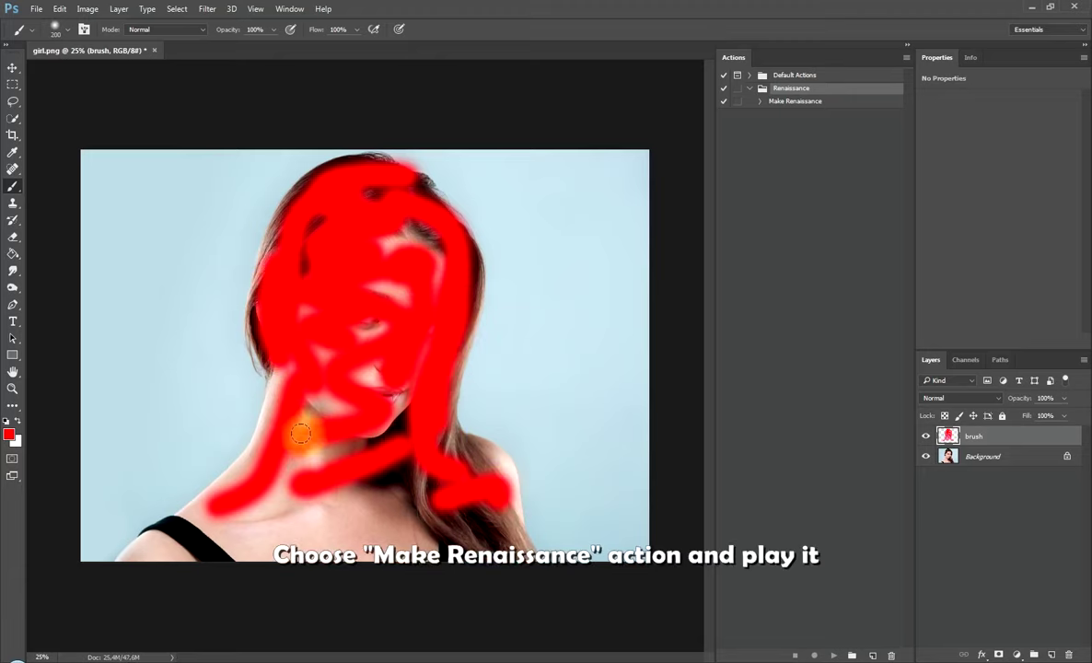
Play the Make Renaissance action from the Actions panel
left_click(820, 102)
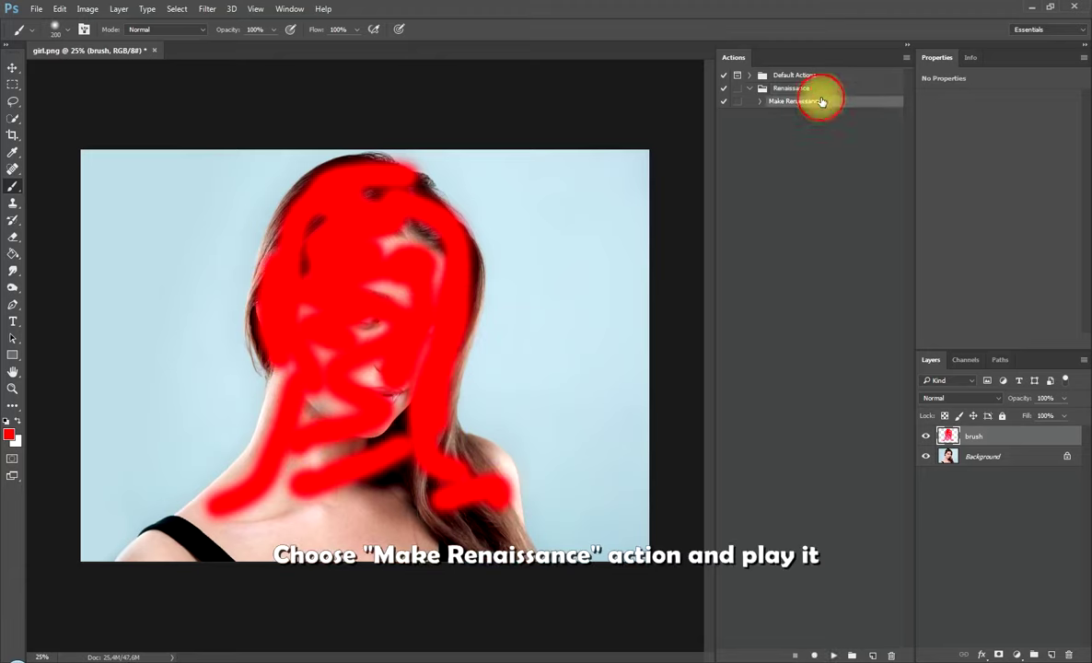
left_click(835, 655)
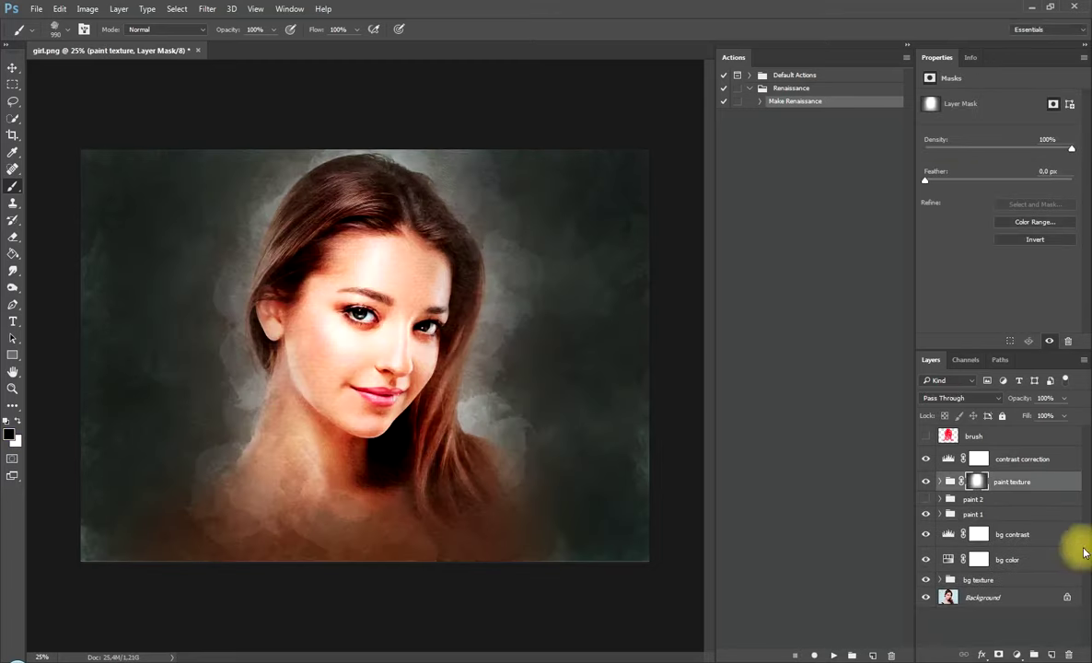
left_click(827, 515)
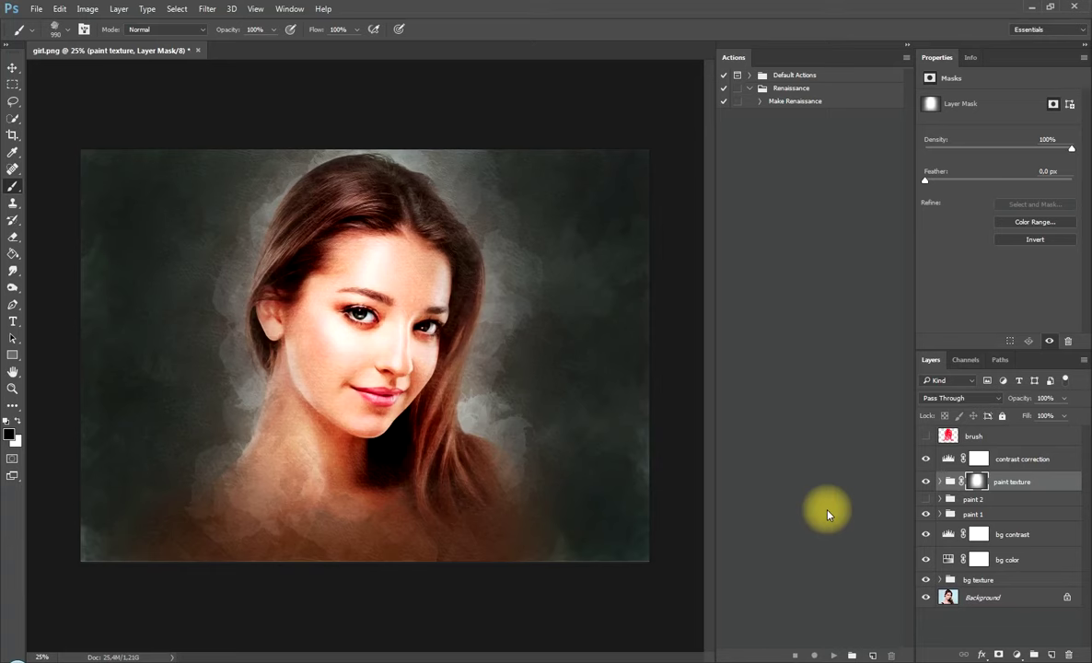
key("ctrl+plus")
key("ctrl+plus")
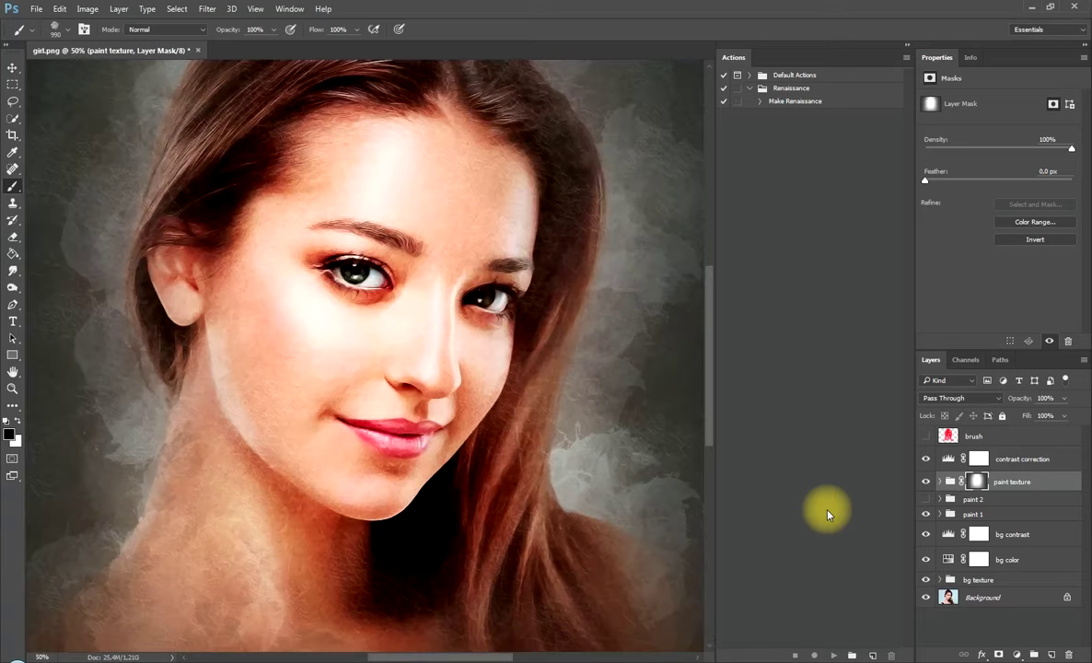
key("ctrl+minus")
left_click_drag(594, 470, 638, 463)
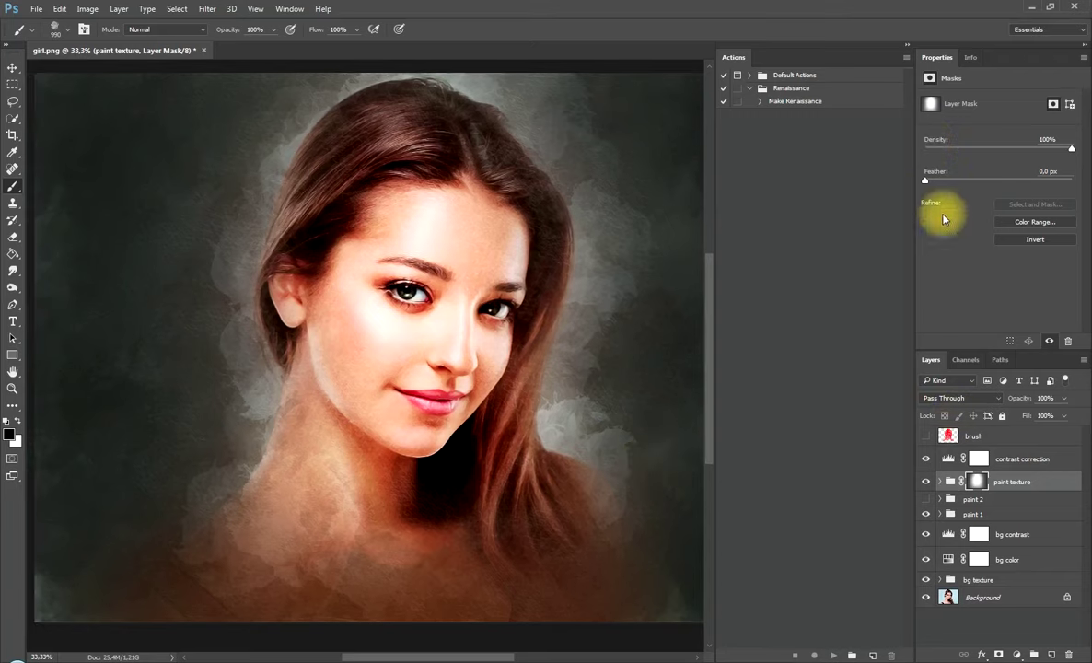
left_click(906, 58)
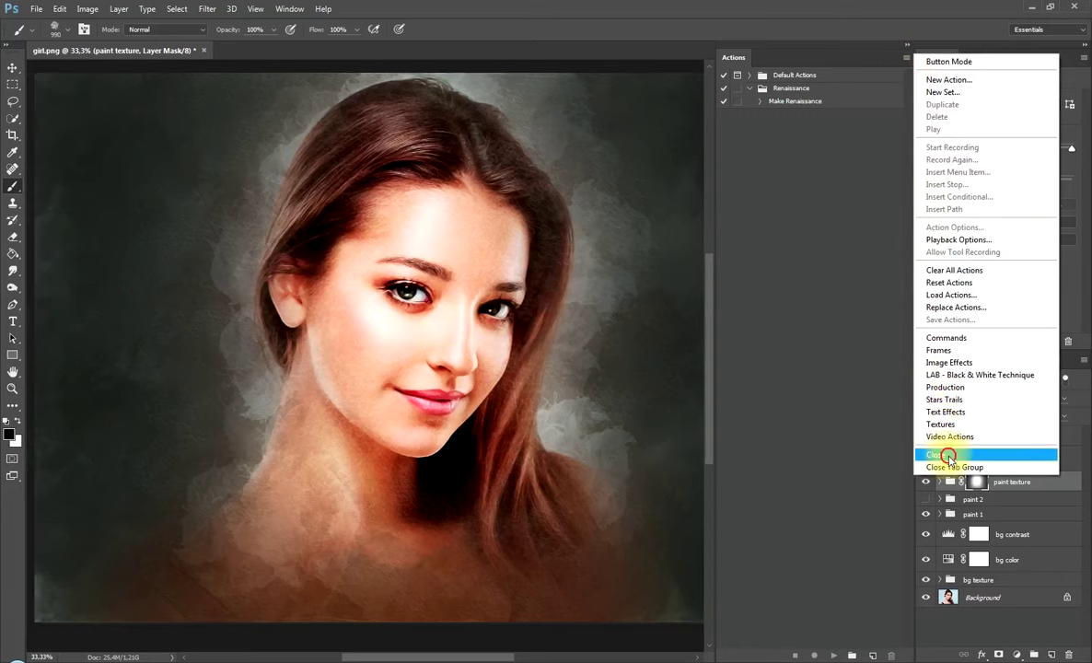
Close the Actions panel and turn on visibility for the paint 1 and paint 2 groups
left_click(948, 455)
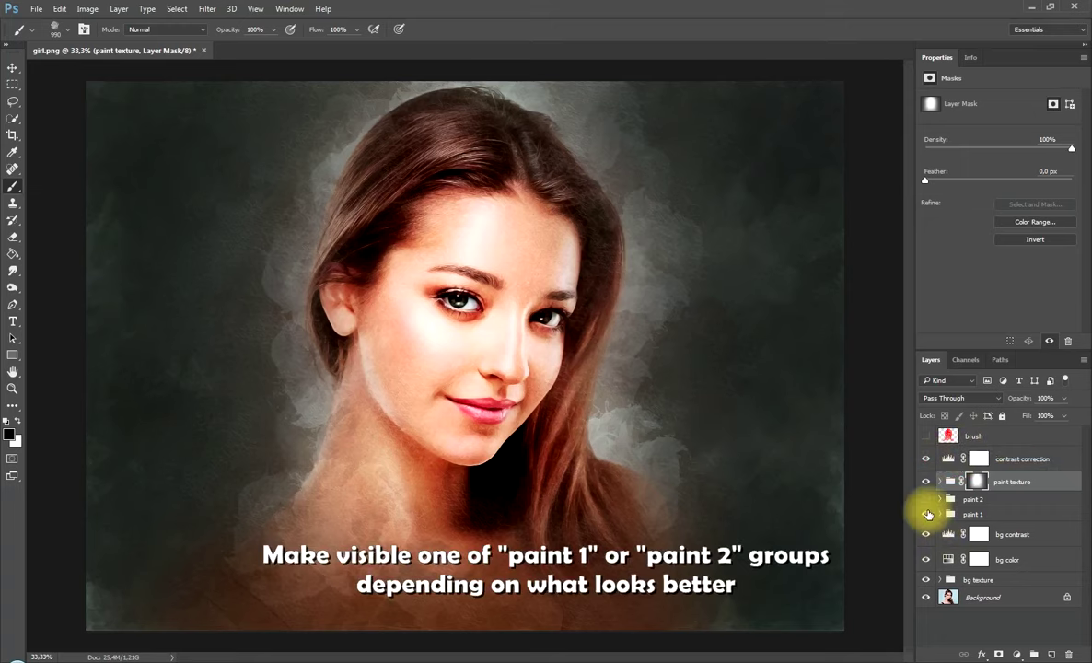
left_click(926, 512)
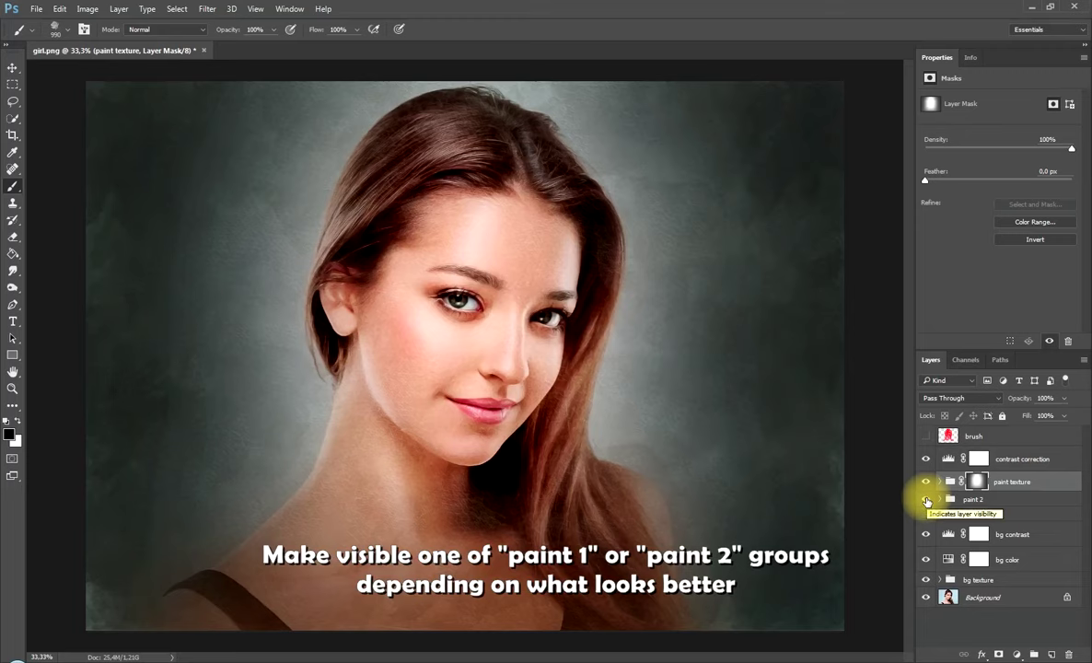
left_click(927, 512)
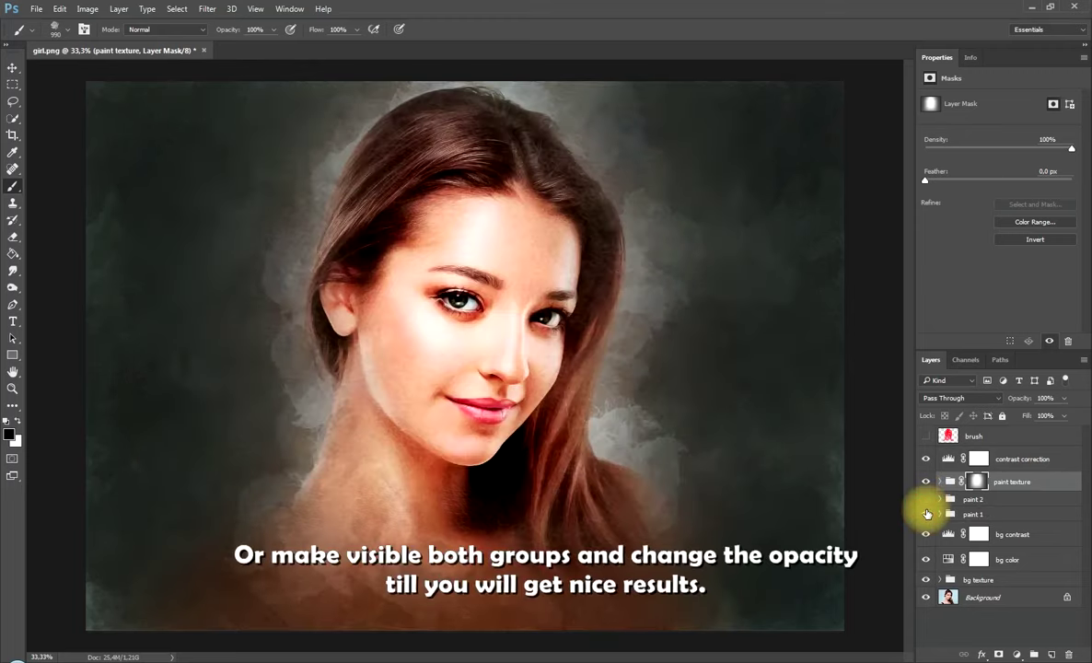
left_click(926, 498)
Lower the paint 2 group's opacity and set paint 1 to 87%
left_click(964, 502)
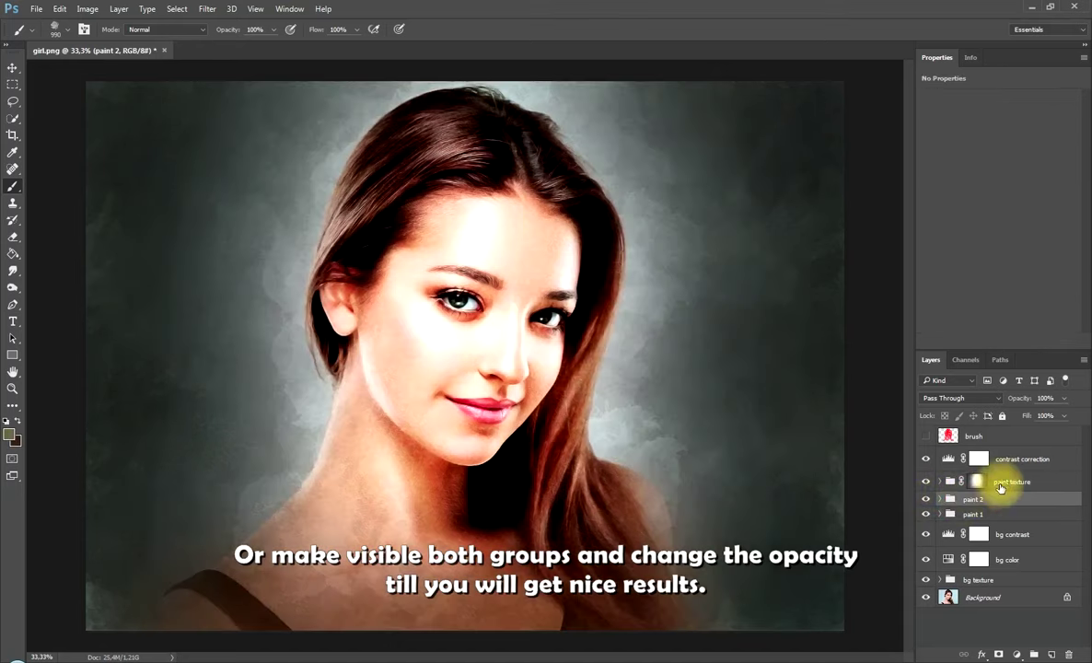
left_click(1063, 398)
mouse_move(1064, 417)
left_mouse_down()
mouse_move(1029, 419)
mouse_move(1039, 419)
left_mouse_up()
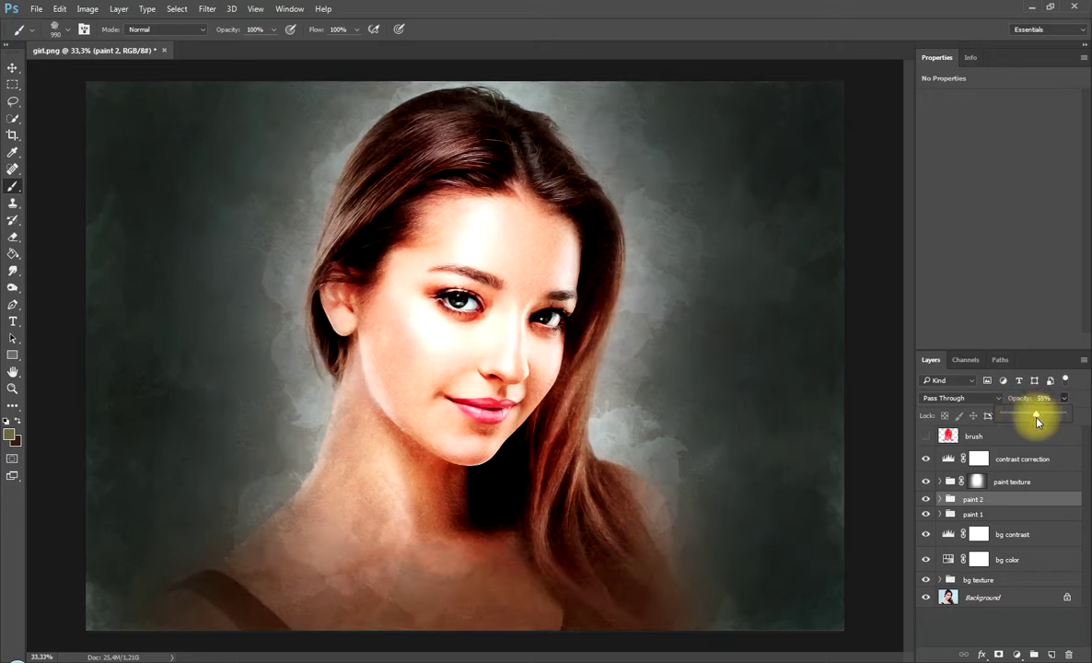
left_click(1028, 513)
left_click(1064, 399)
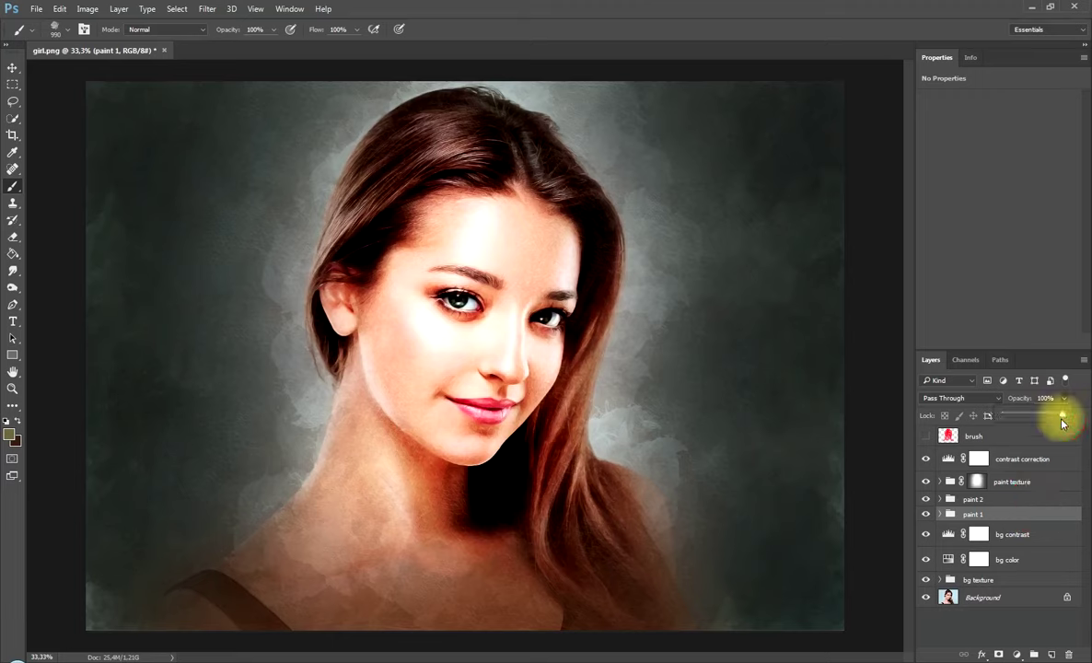
left_click_drag(1066, 415, 1057, 417)
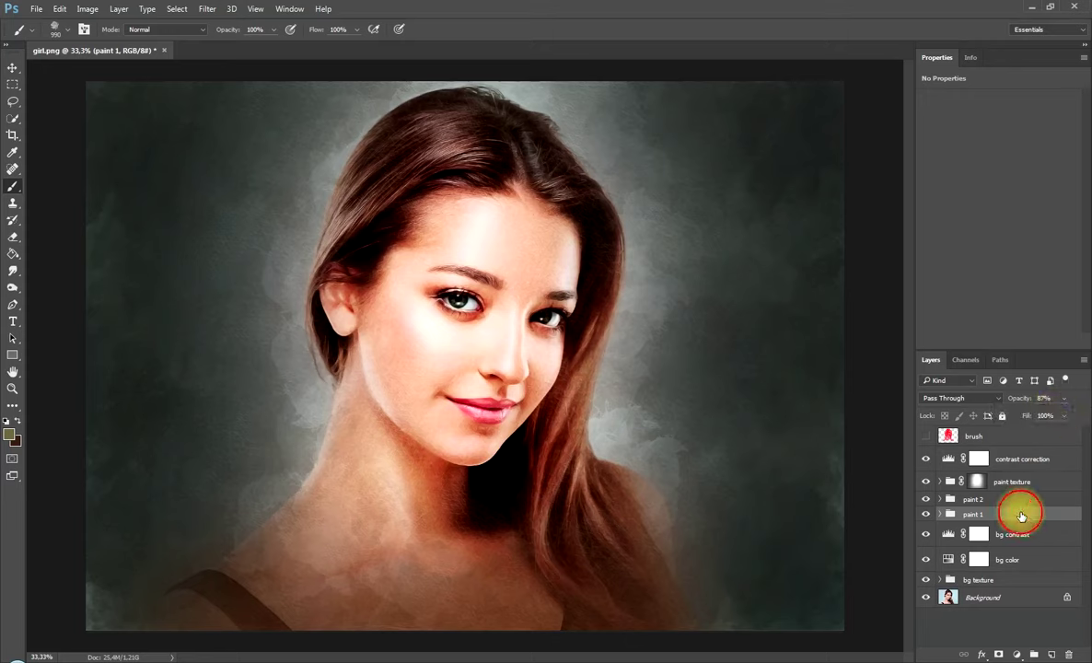
Set the bg color Hue/Saturation adjustment to Hue +10 and Saturation +18
left_click(1032, 558)
left_click_drag(998, 167, 1023, 173)
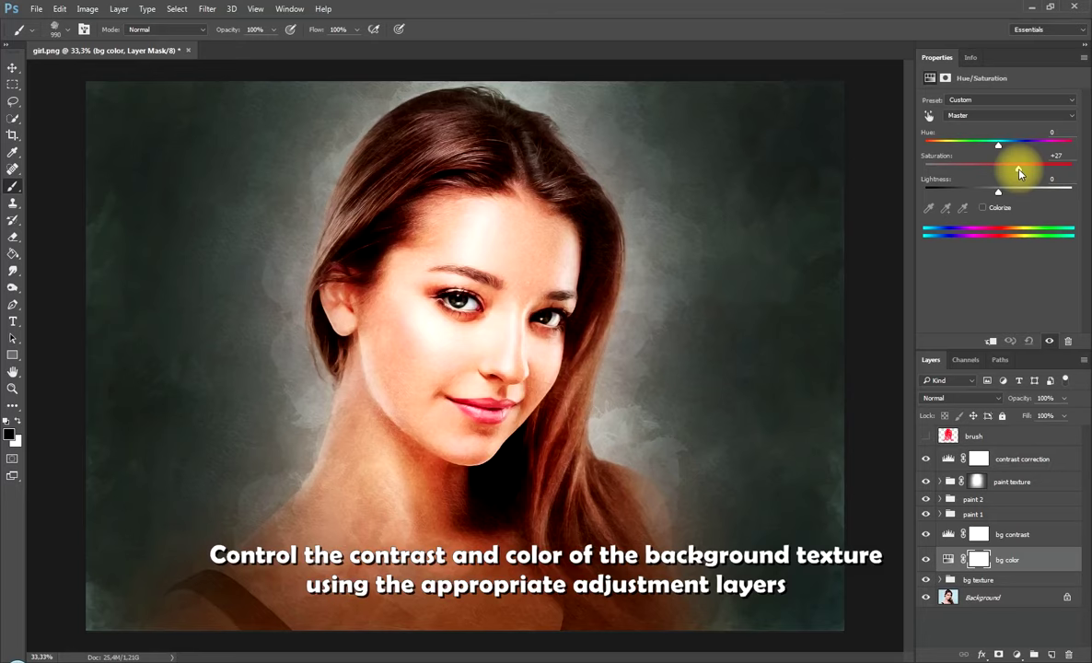
mouse_move(1017, 174)
left_mouse_down()
mouse_move(988, 146)
mouse_move(1011, 145)
left_mouse_up()
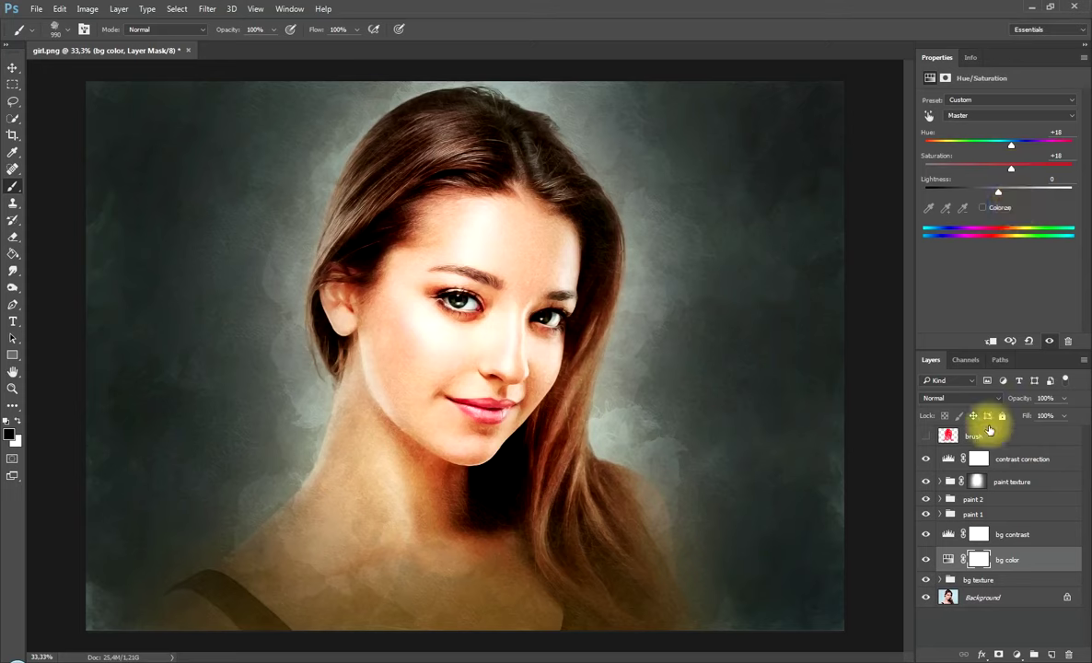
left_click(1044, 543)
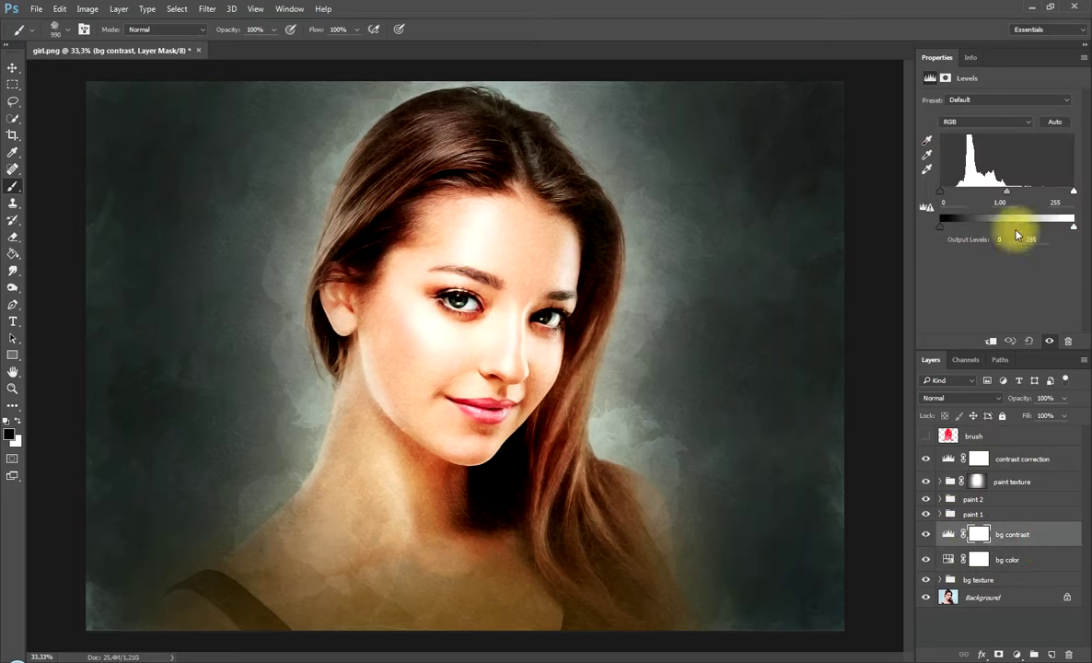
Set the bg contrast Levels white input to 204 and midtones to 0.94
left_click_drag(1074, 190, 1056, 193)
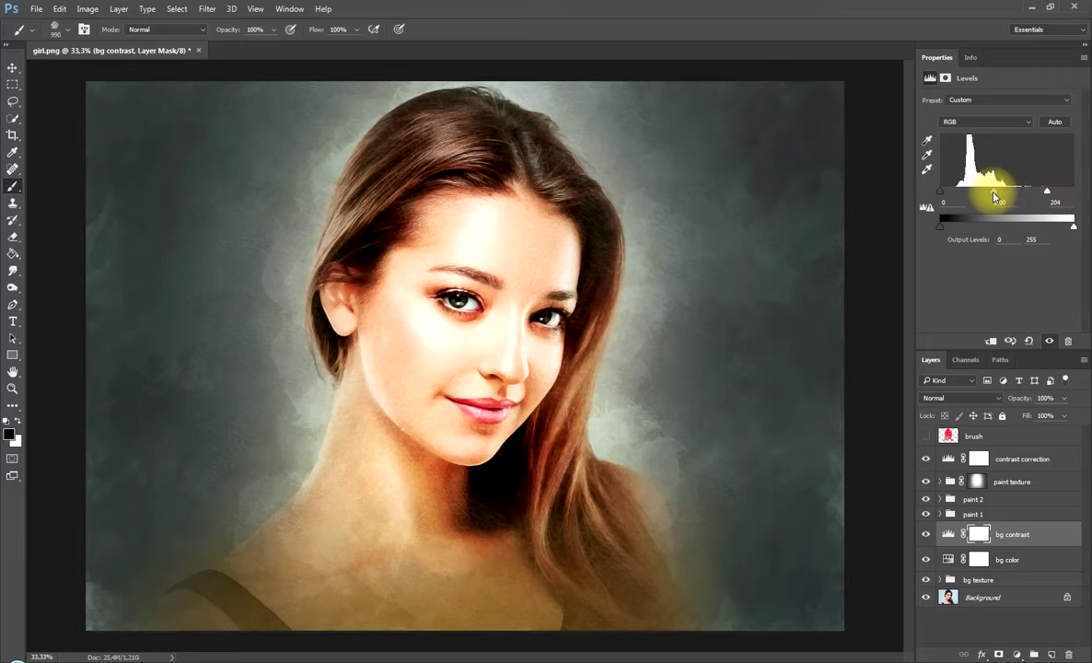
mouse_move(995, 191)
left_mouse_down()
mouse_move(1006, 194)
mouse_move(946, 194)
left_mouse_up()
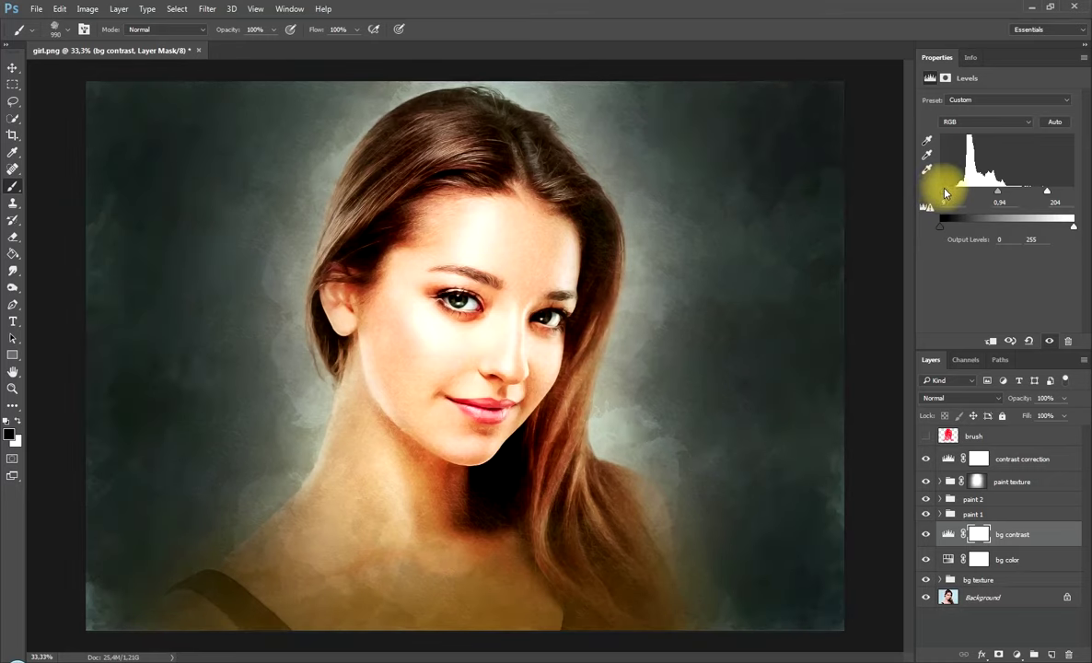
Deepen contrast correction Levels shadows and midtones, then set bg contrast to black 17, midtones 1.12
left_click(1027, 459)
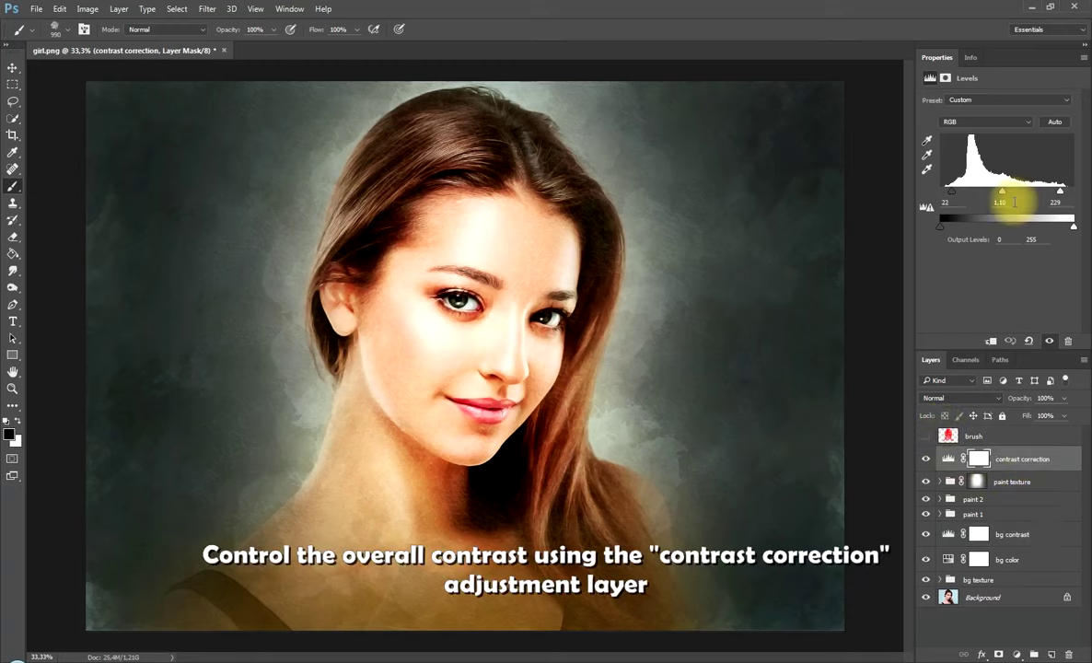
left_click_drag(1001, 191, 996, 194)
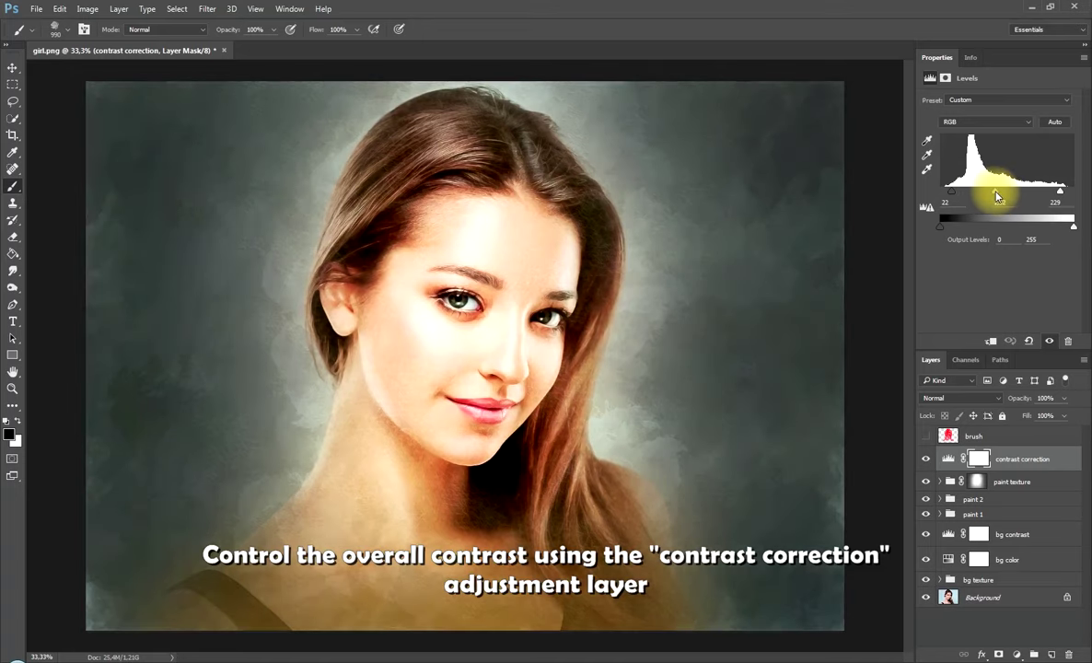
left_click_drag(946, 192, 955, 194)
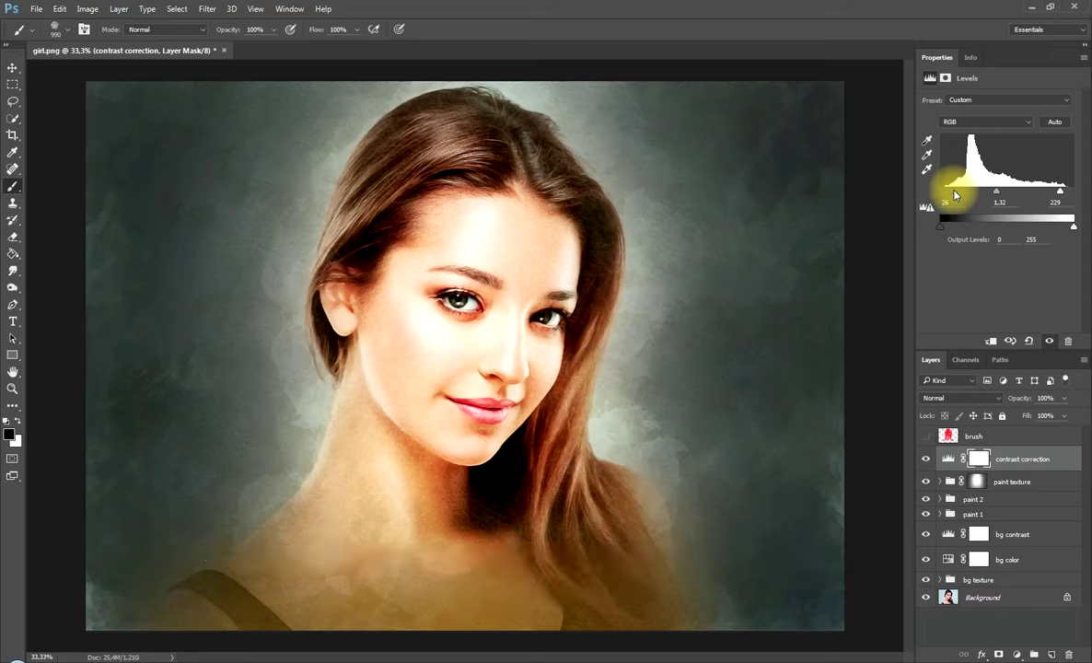
left_click_drag(998, 192, 1001, 194)
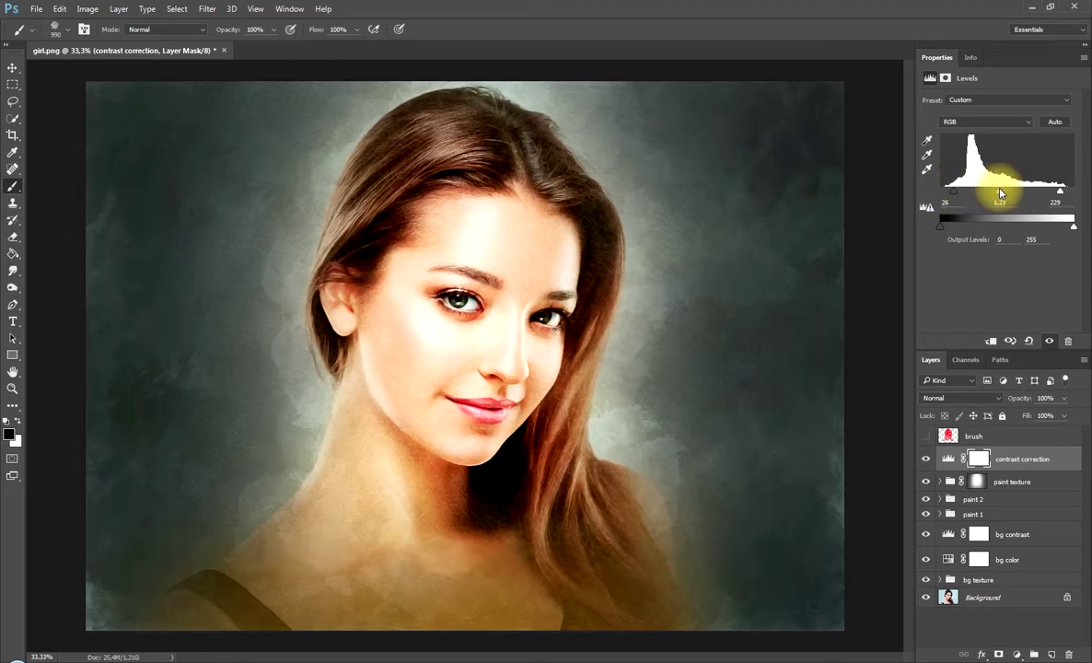
left_click(1004, 534)
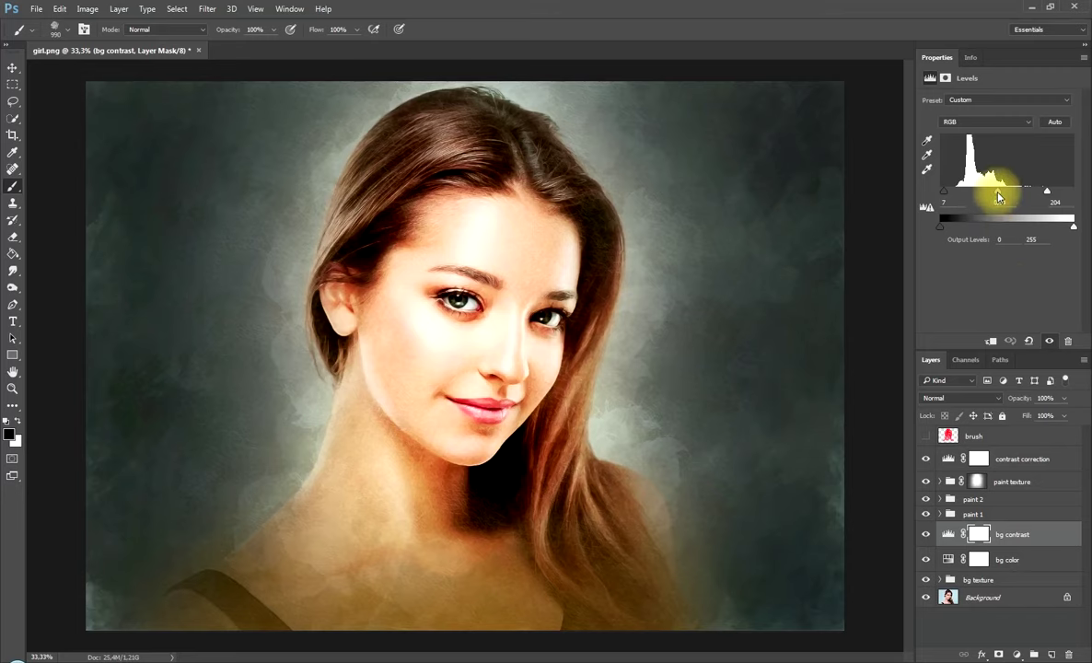
left_click_drag(999, 197, 955, 195)
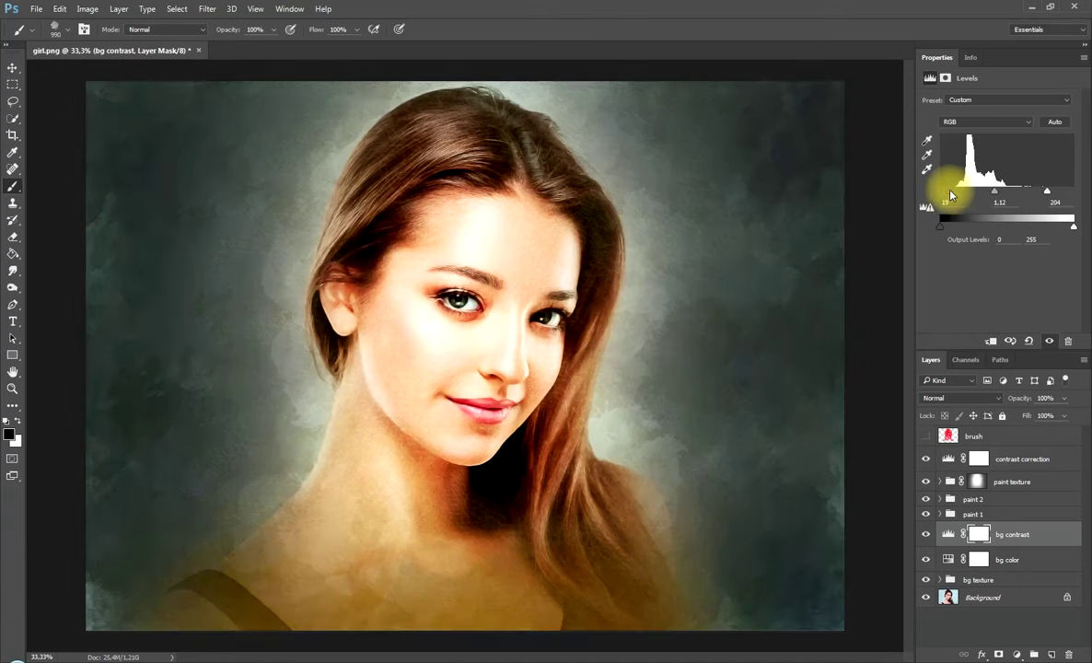
Zoom in on the face and lower the paint texture group's opacity to 79%
left_click(976, 481)
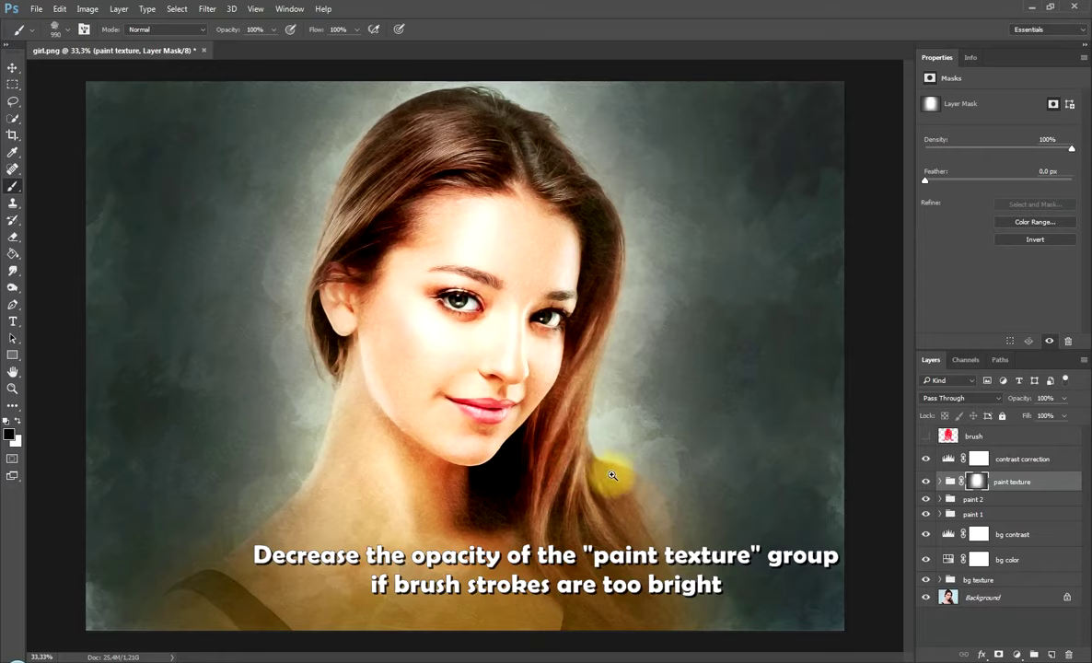
left_click_drag(550, 460, 651, 483)
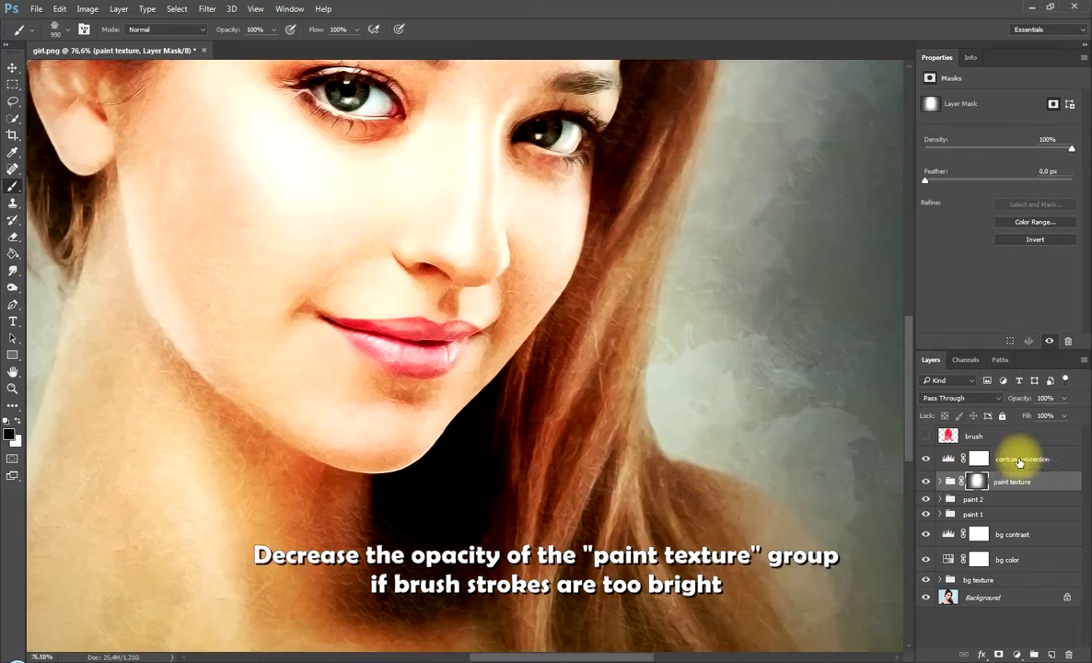
left_click(1062, 401)
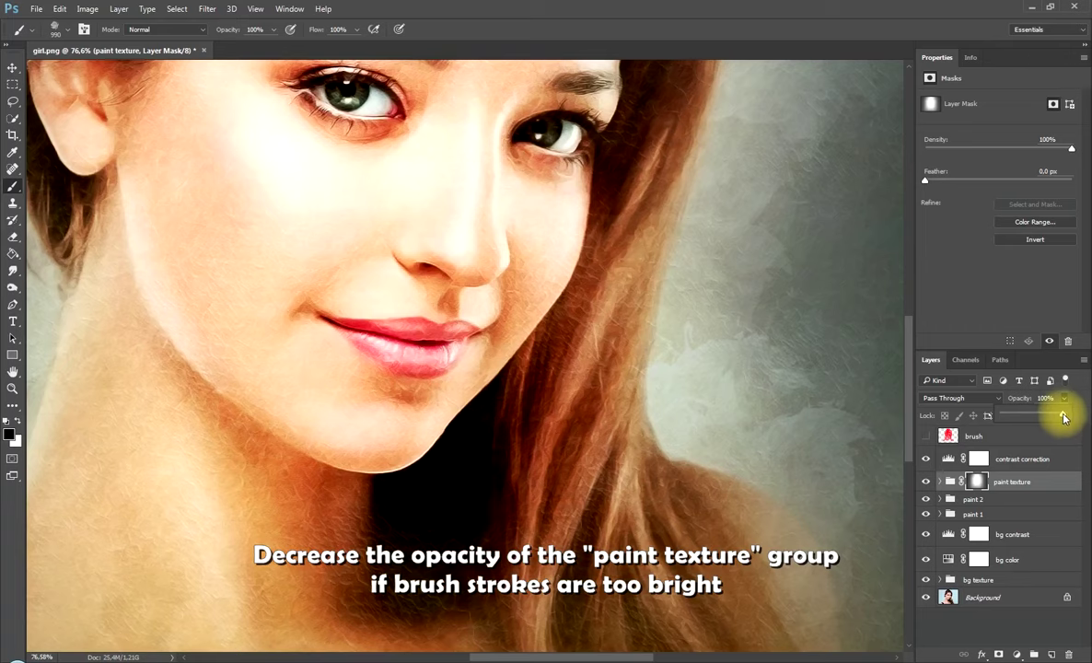
mouse_move(1062, 405)
left_mouse_down()
mouse_move(1012, 416)
mouse_move(1052, 416)
left_mouse_up()
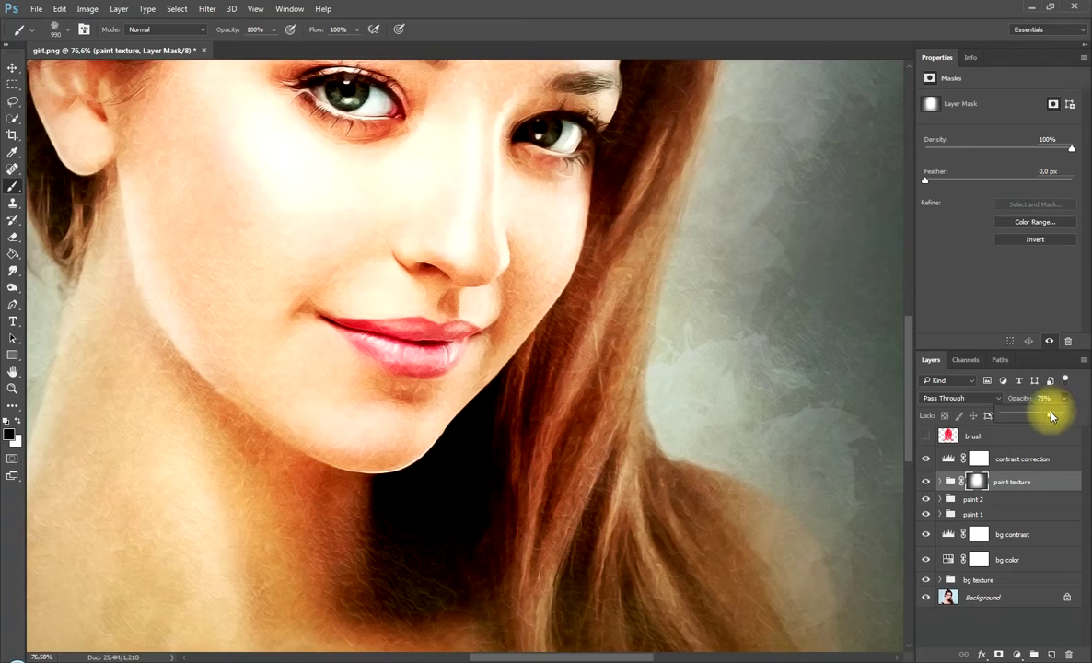
left_click(1034, 483)
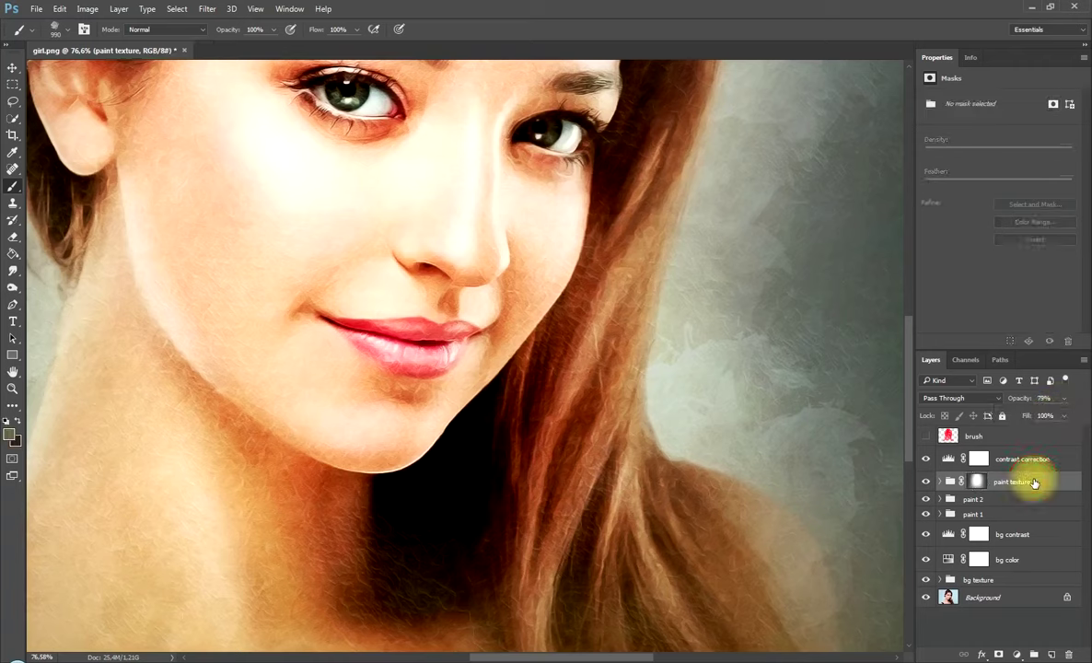
Zoom out to 33.3% and hide all panels to preview the finished portrait
key("ctrl+minus")
key("ctrl+minus")
key("ctrl+minus")
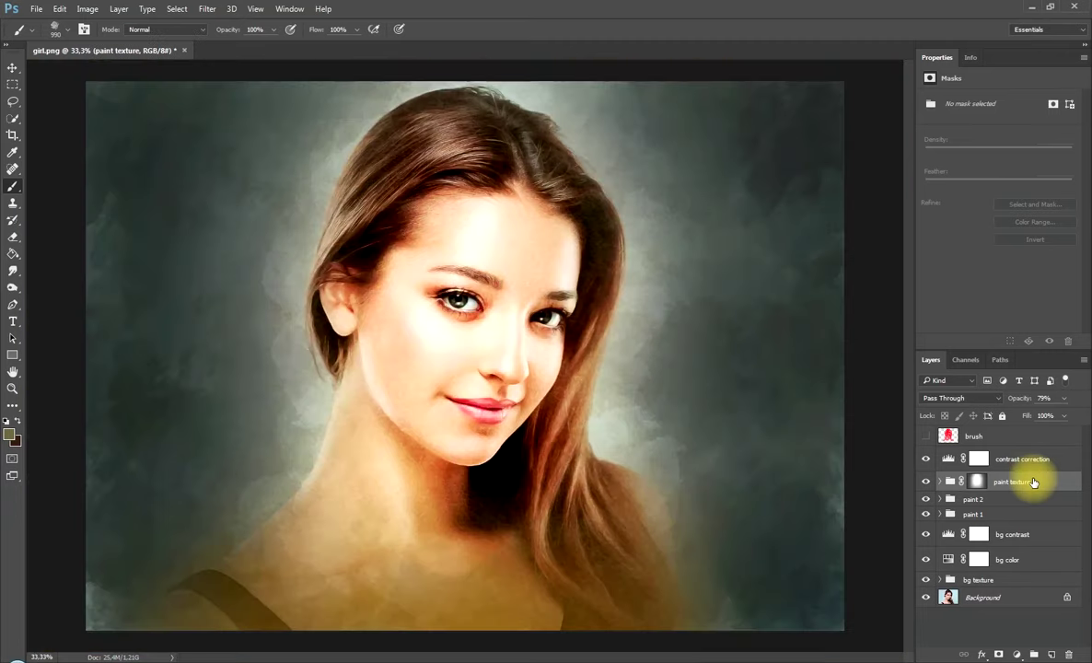
key("Tab")
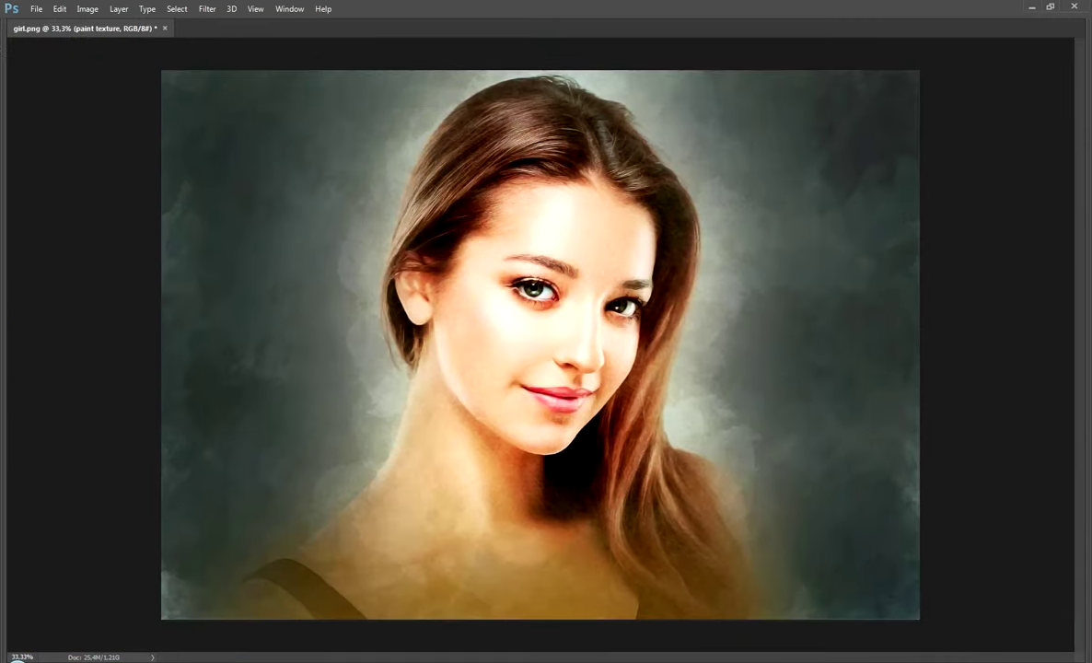